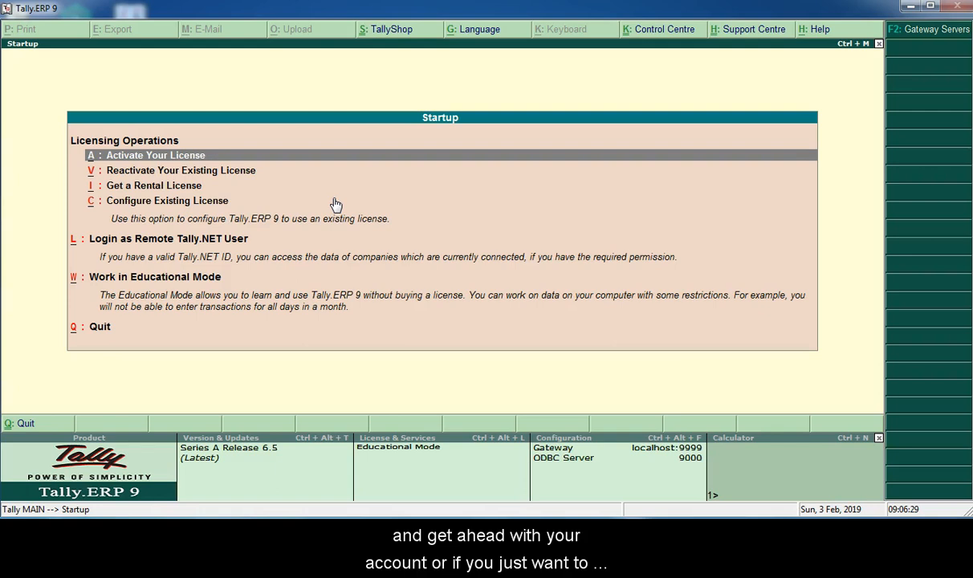
- Start working in Educational Mode from the startup options
key(Down)
key(Down)
key(Down)
key(Down)
key(Down)
key(Down)
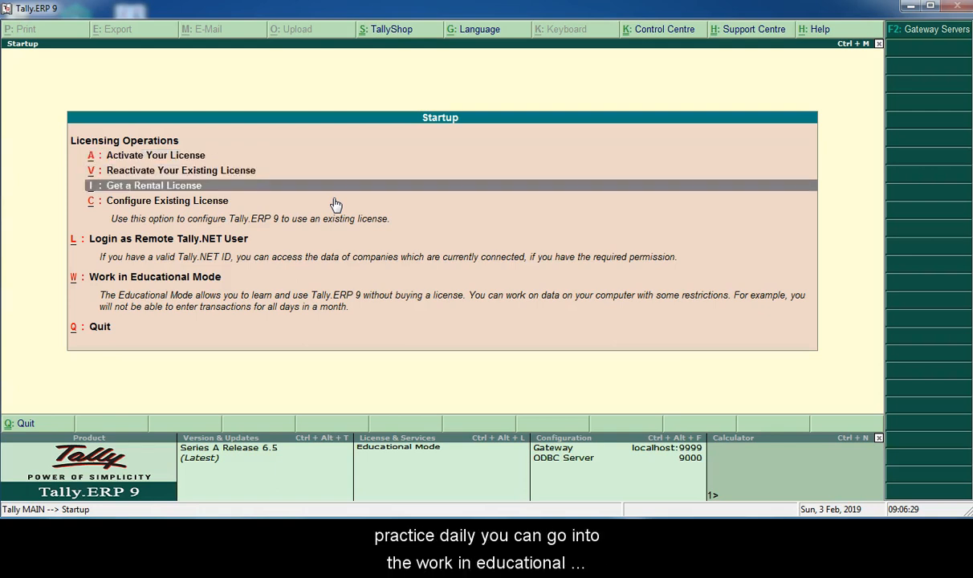
key(Up)
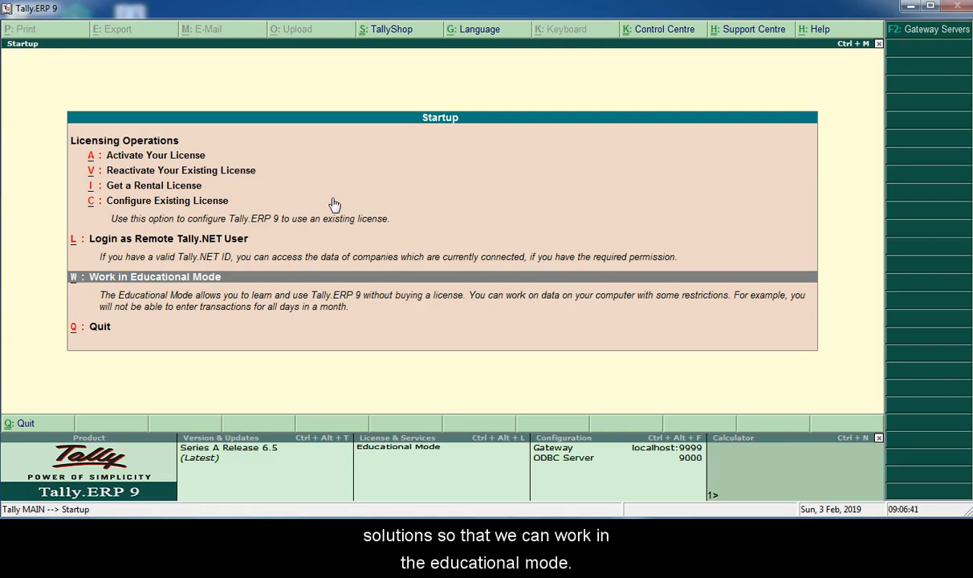
click(321, 278)
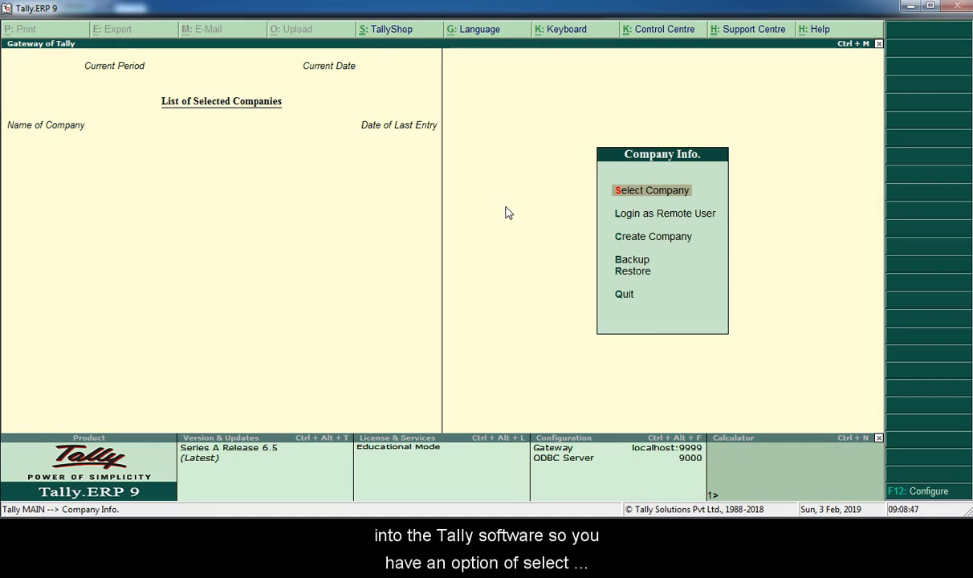
- View the list of companies stored on disk and return to the company options
key(Down)
key(Down)
key(Down)
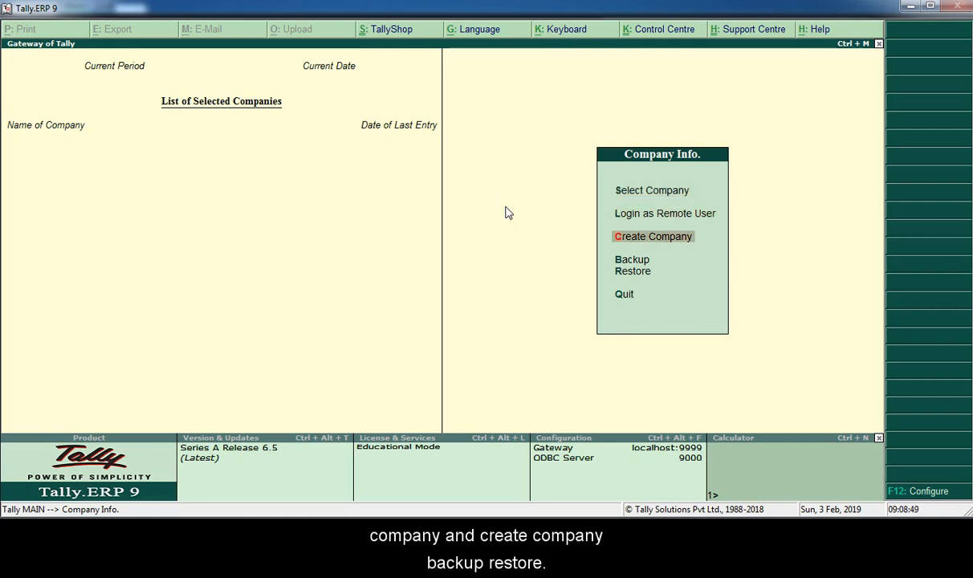
key(Up)
key(Up)
key(Up)
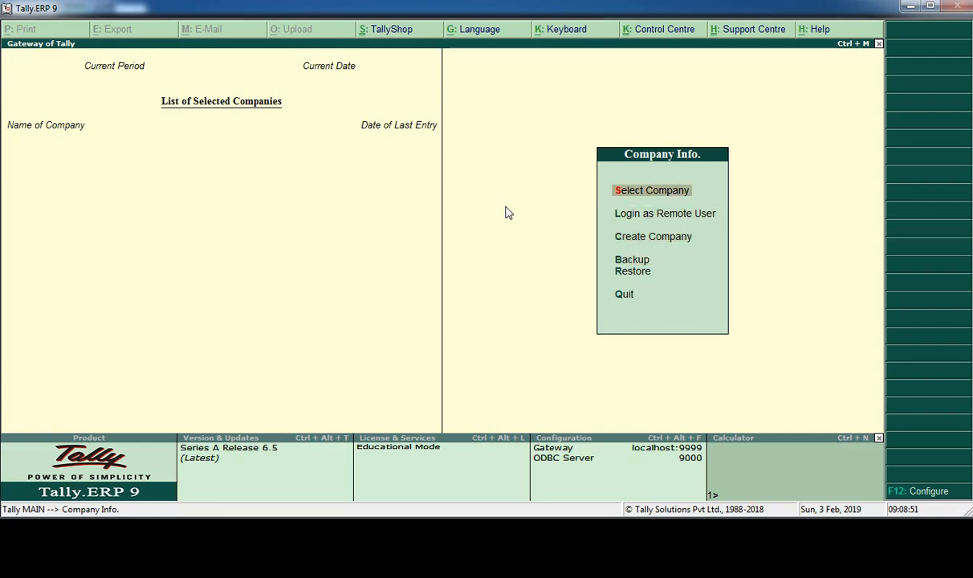
key(Return)
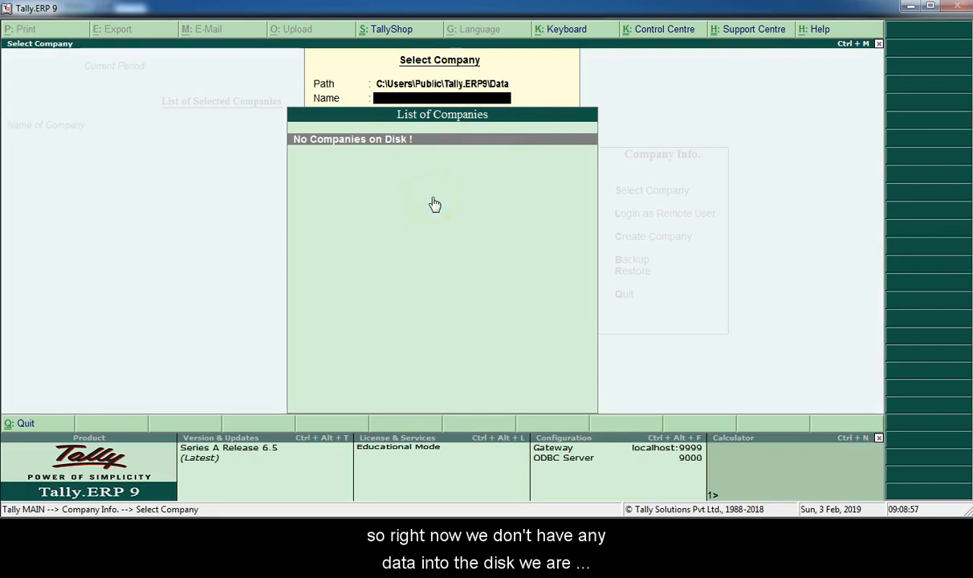
key(Escape)
key(Down)
key(Down)
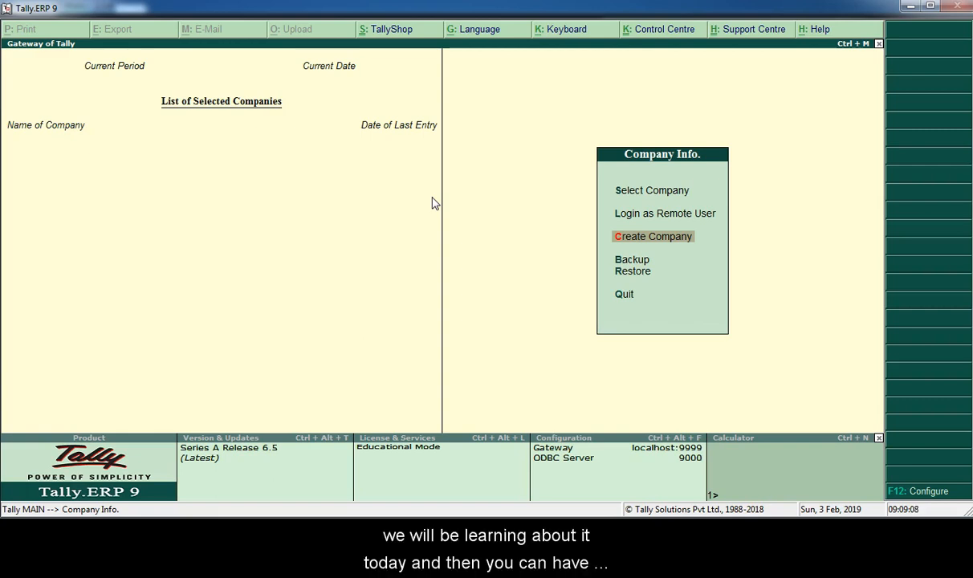
key(Down)
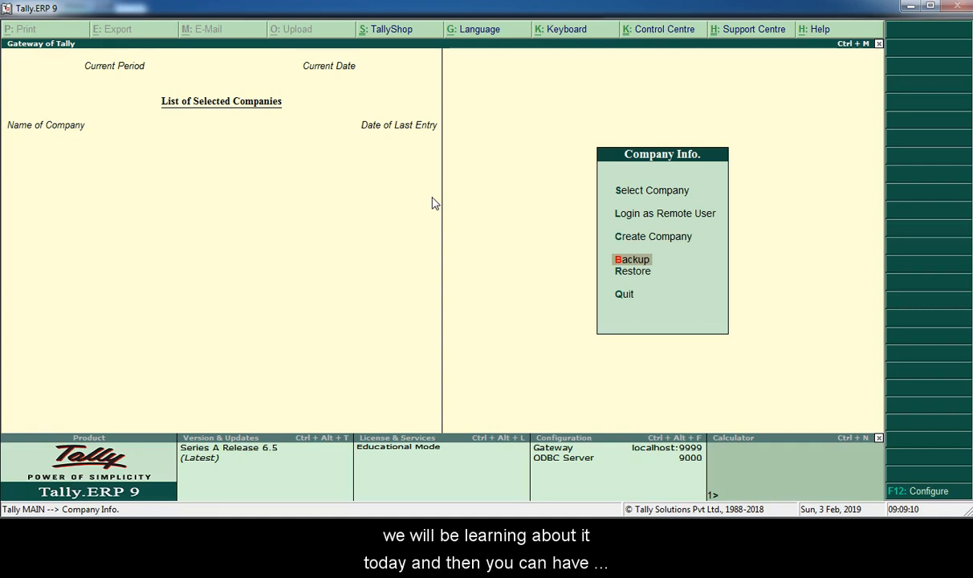
key(Down)
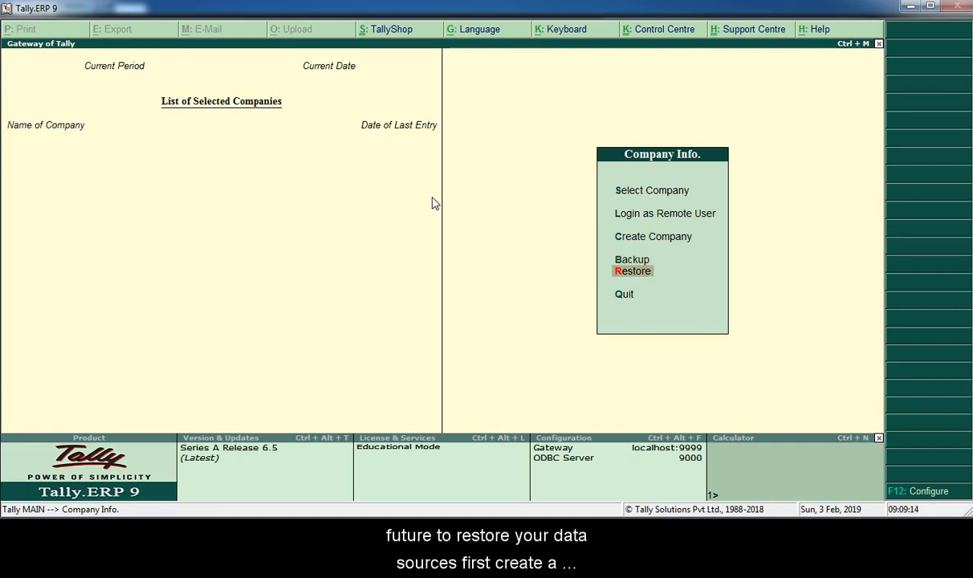
key(Up)
key(Up)
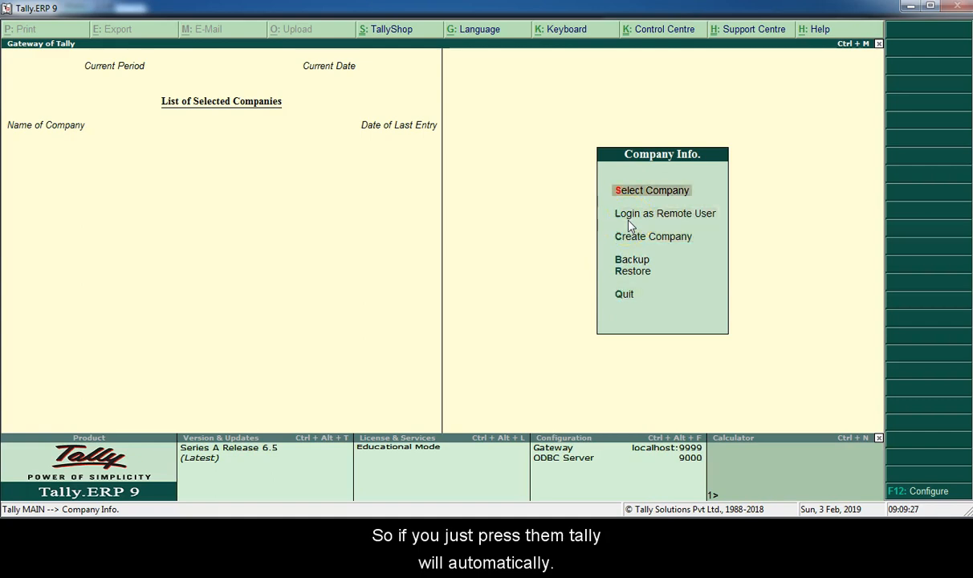
key(Up)
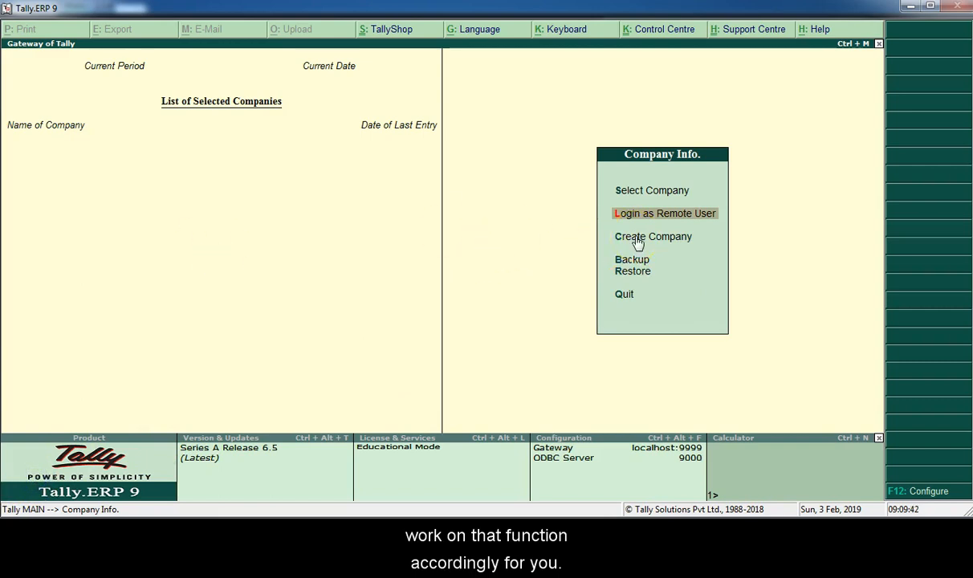
key(Down)
key(Up)
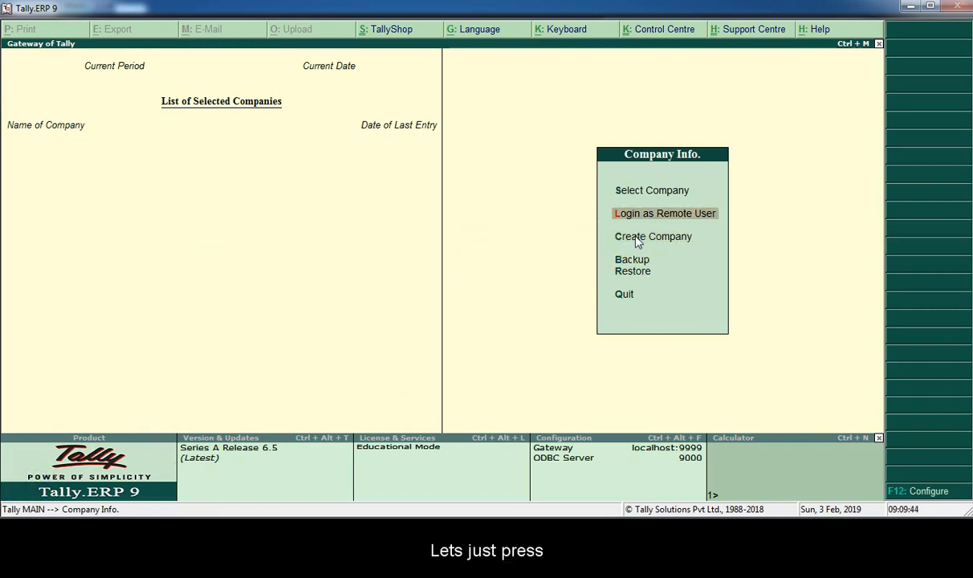
- Start creating a company and name it "Tally Learning Pvt. Ltd."
key(c)
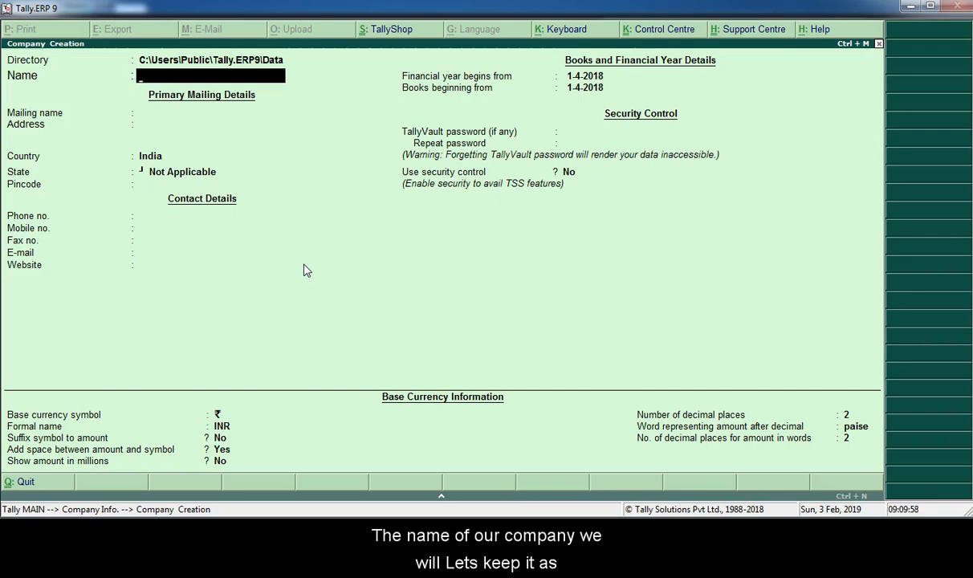
text(Tally)
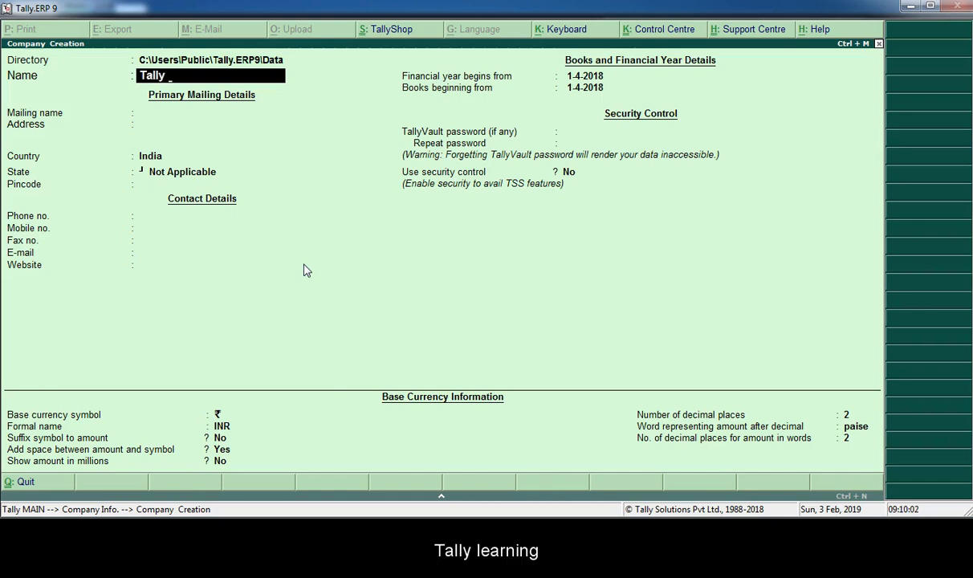
text( Learning Pv)
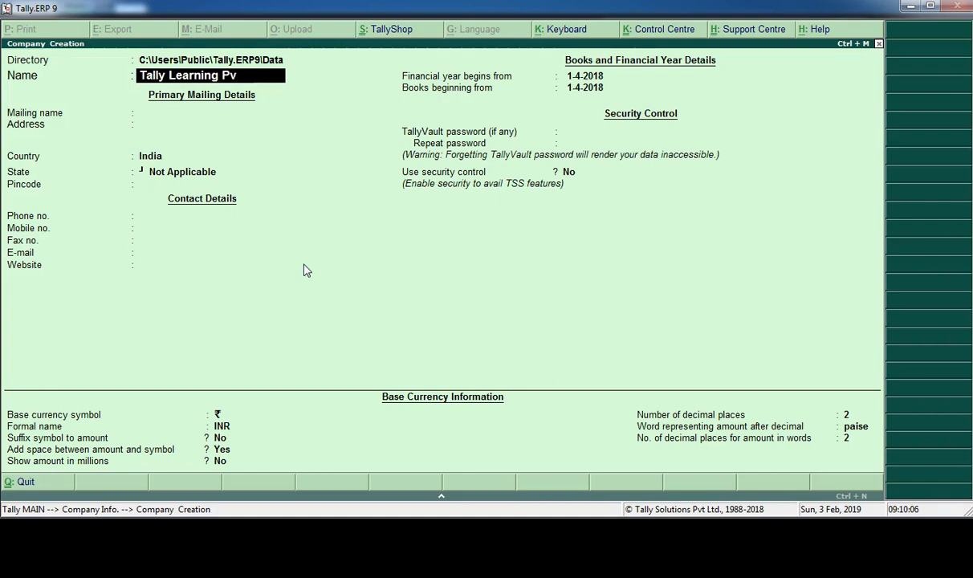
text(t. Ltd.)
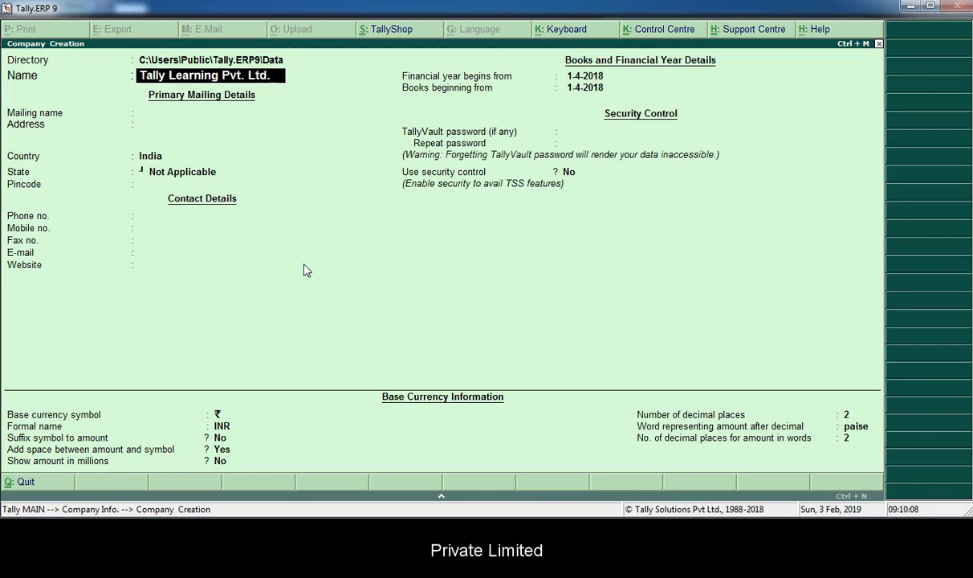
key(Return)
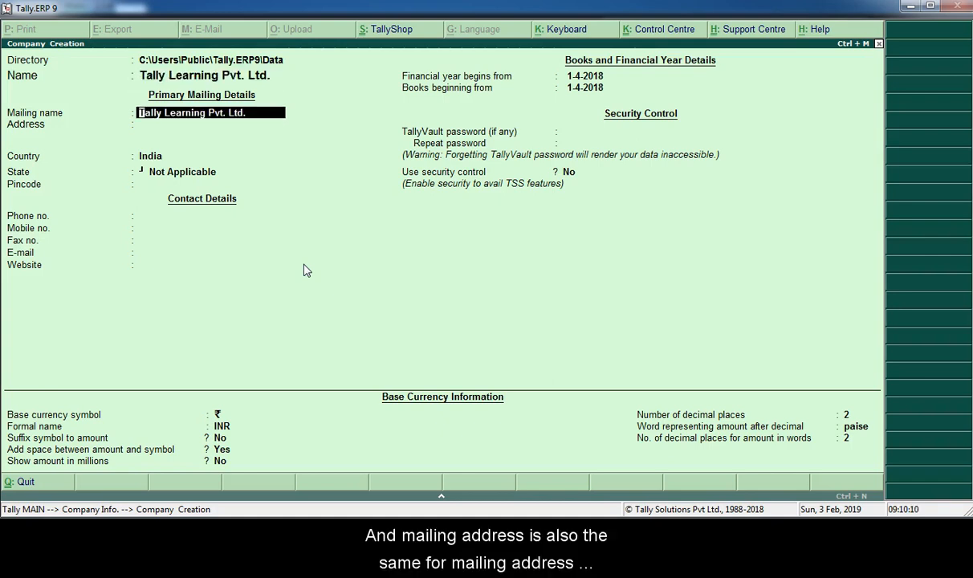
- Keep the mailing name, enter India as the address and country, and set the state to Karnataka
key(Return)
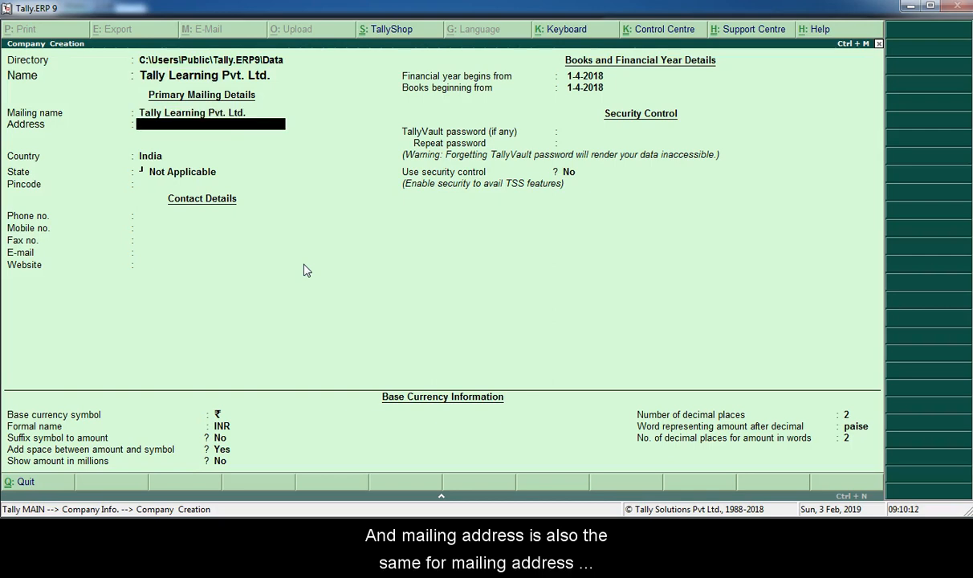
text(India)
key(Return)
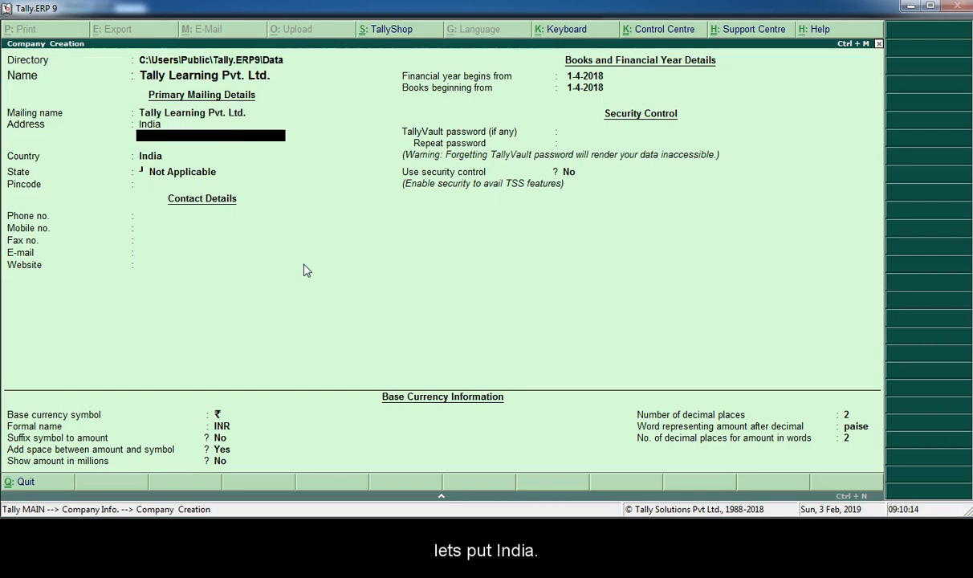
key(Return)
key(Return)
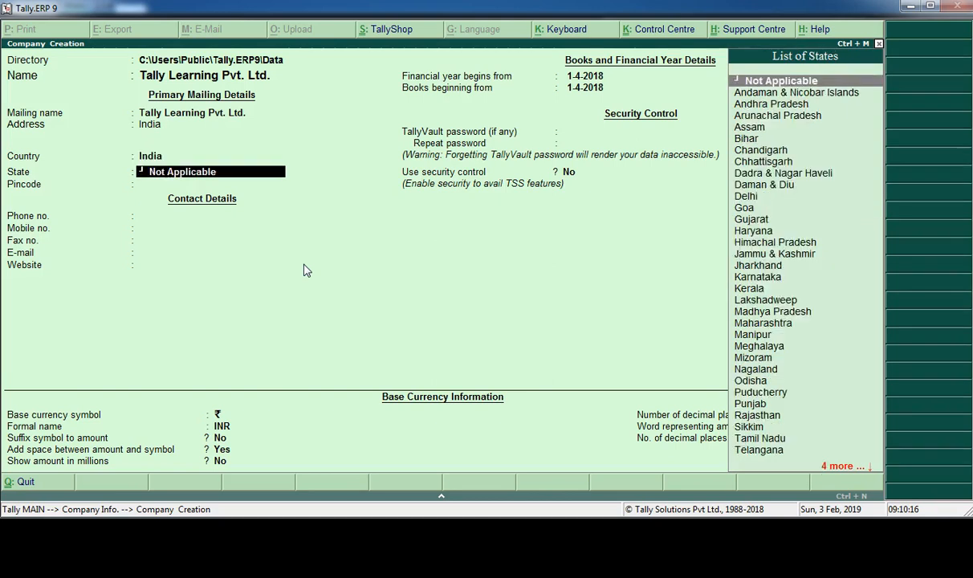
text(Kar)
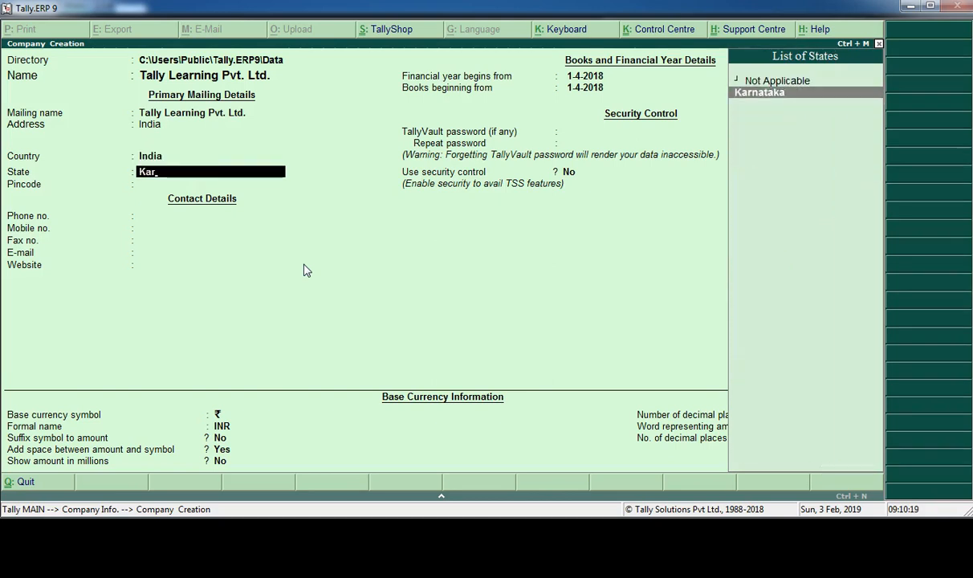
key(Return)
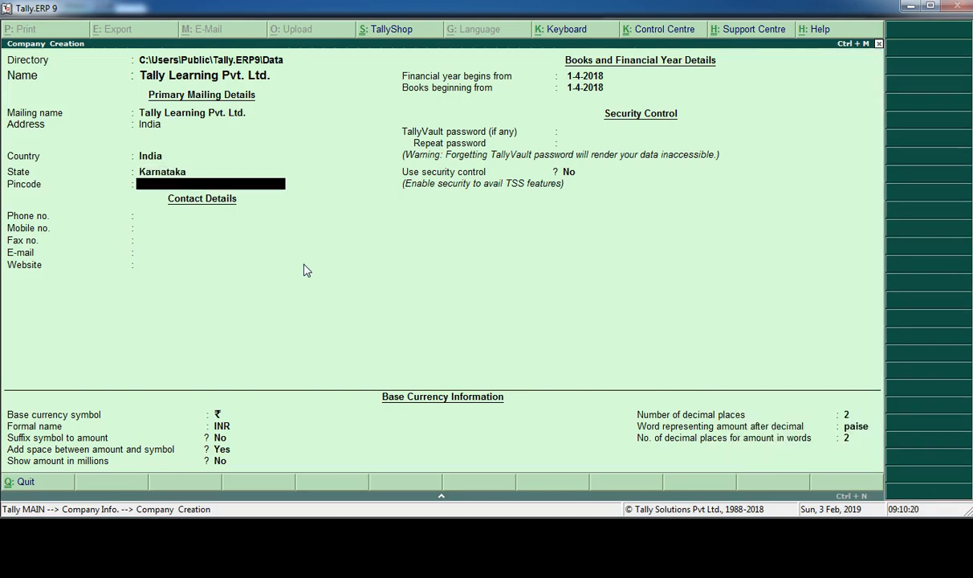
- Enter the company's postal pincode and leave the phone, mobile, fax, e-mail and website details blank
text(560000)
key(Return)
key(Return)
key(Return)
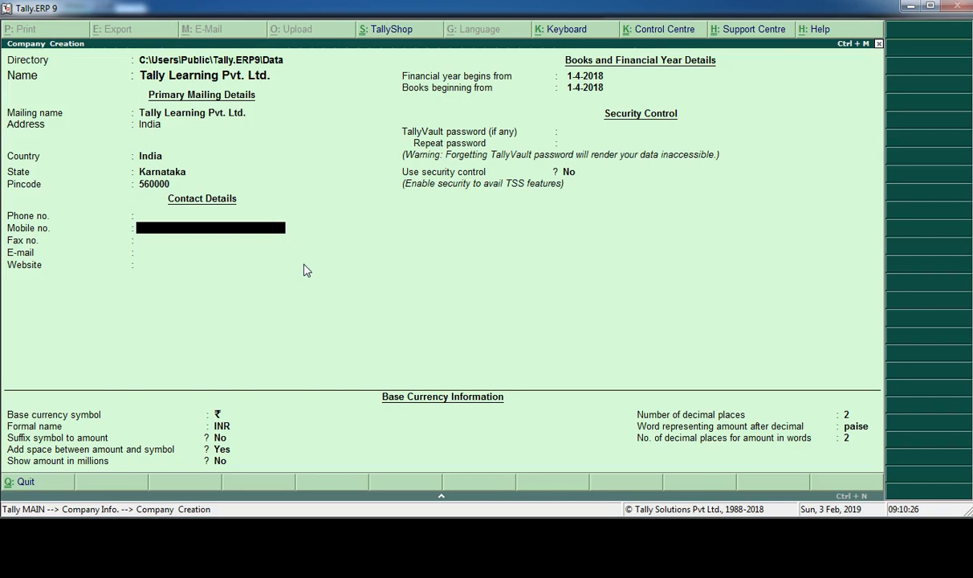
key(Return)
key(Return)
key(Return)
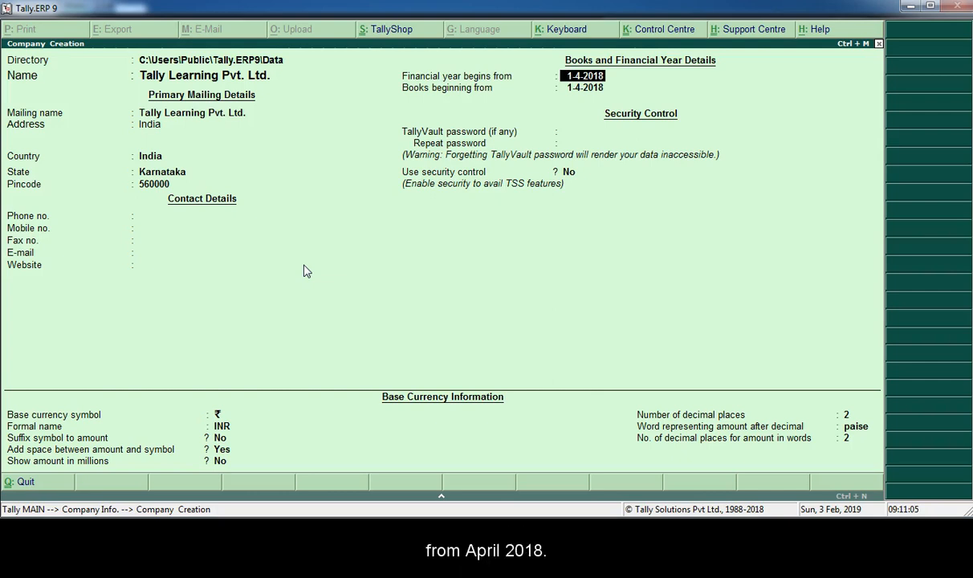
- Accept 1-4-2018 as the financial year and books start, leave the TallyVault password blank, and keep security control at No
key(Return)
key(Return)
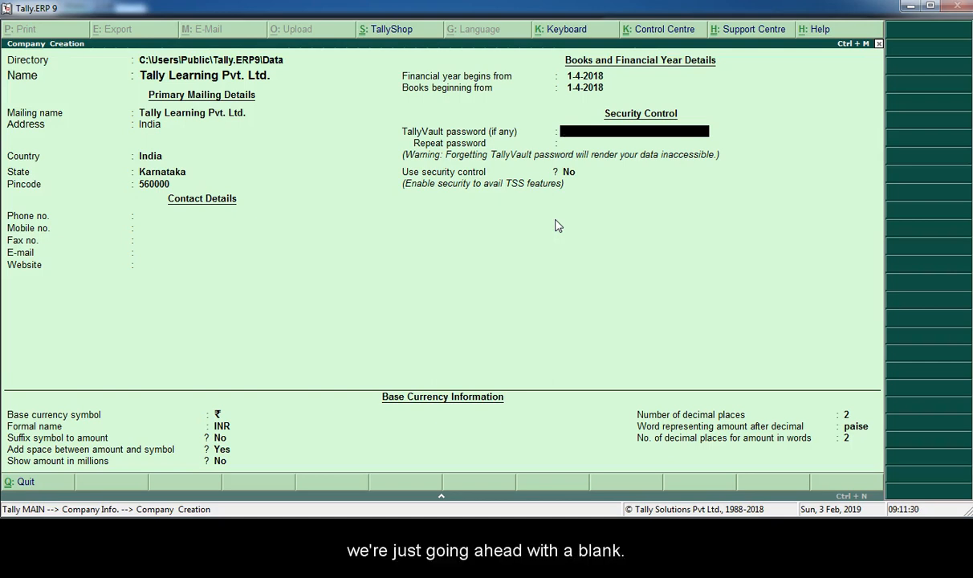
key(Return)
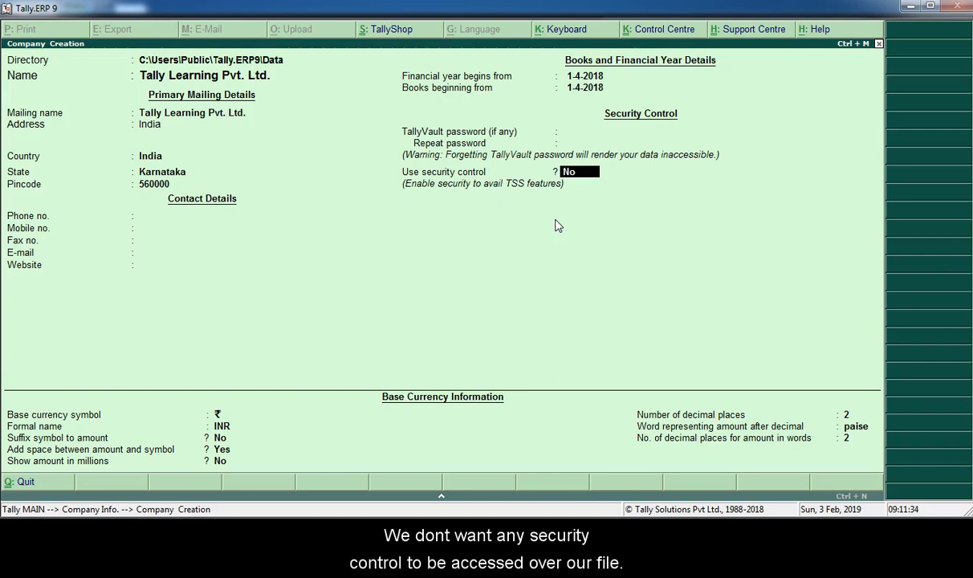
key(Return)
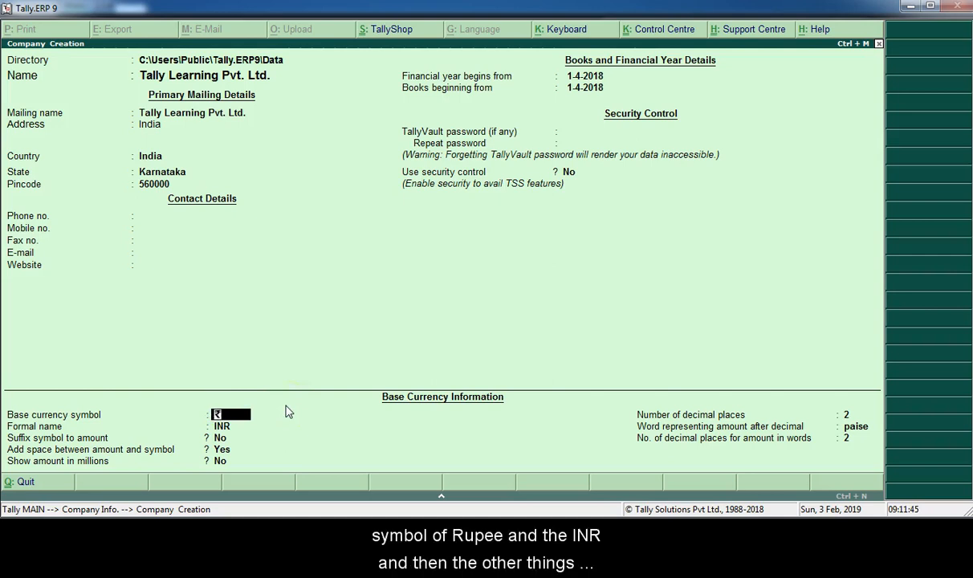
- Keep the default rupee (INR) base currency settings with 2 decimal places and save the new company
key(Return)
key(Return)
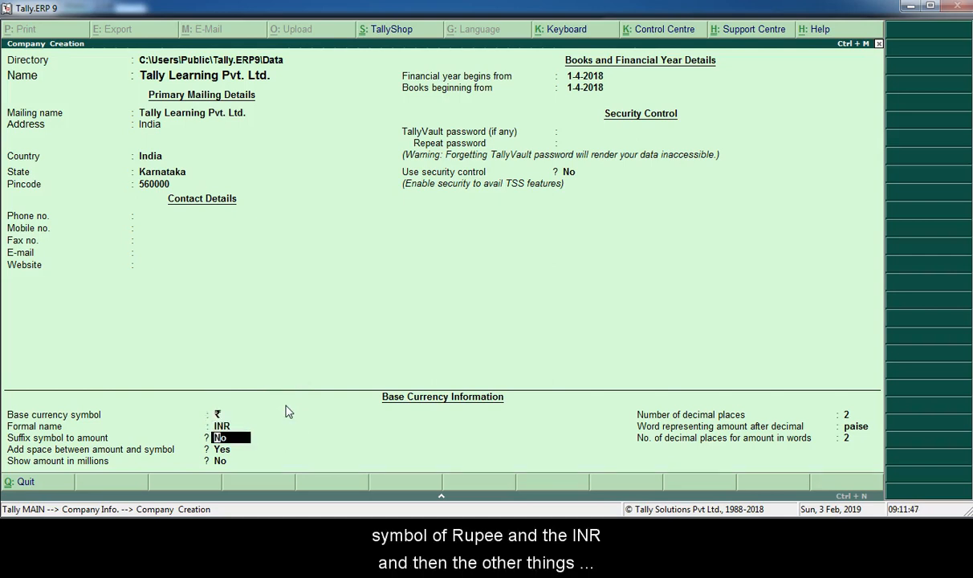
key(Return)
key(Return)
key(Return)
key(Return)
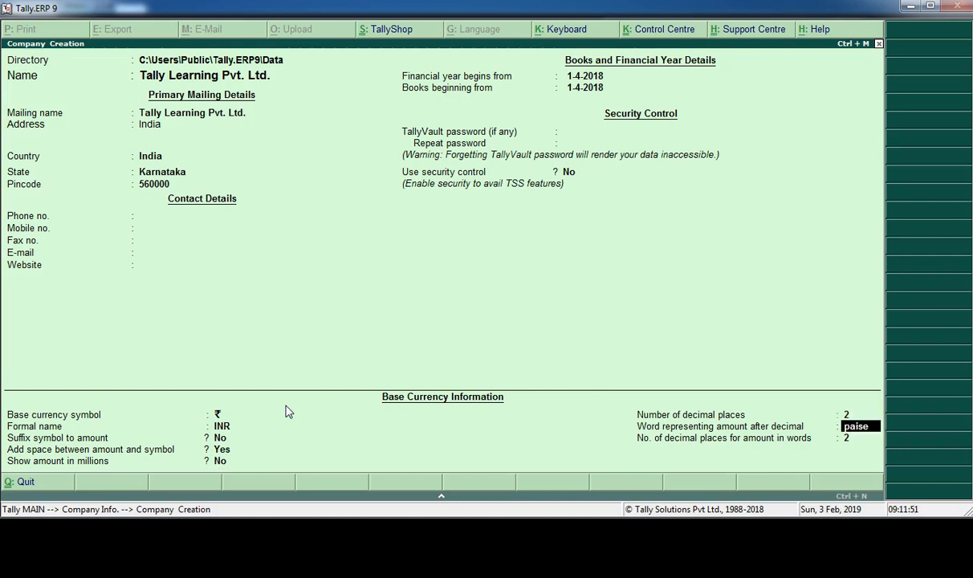
key(Return)
key(Return)
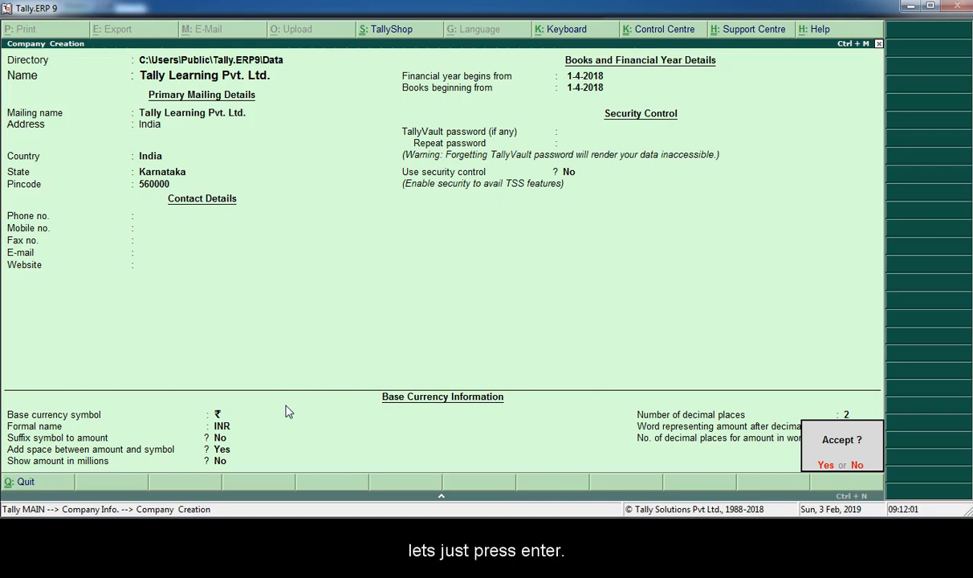
key(Return)
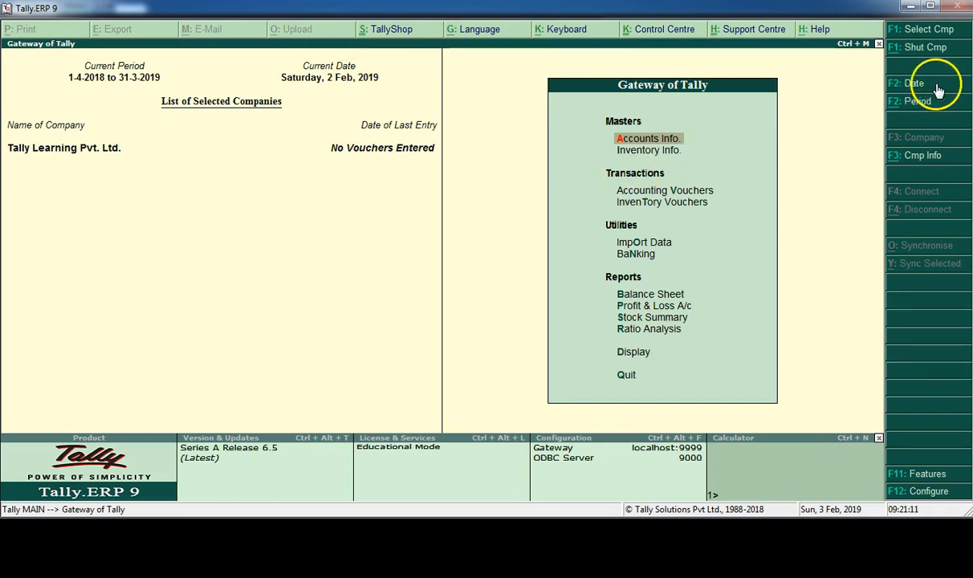
- Set the company's current date to 2-2-2019
click(930, 90)
text(2)
text(-2-19)
key(Return)
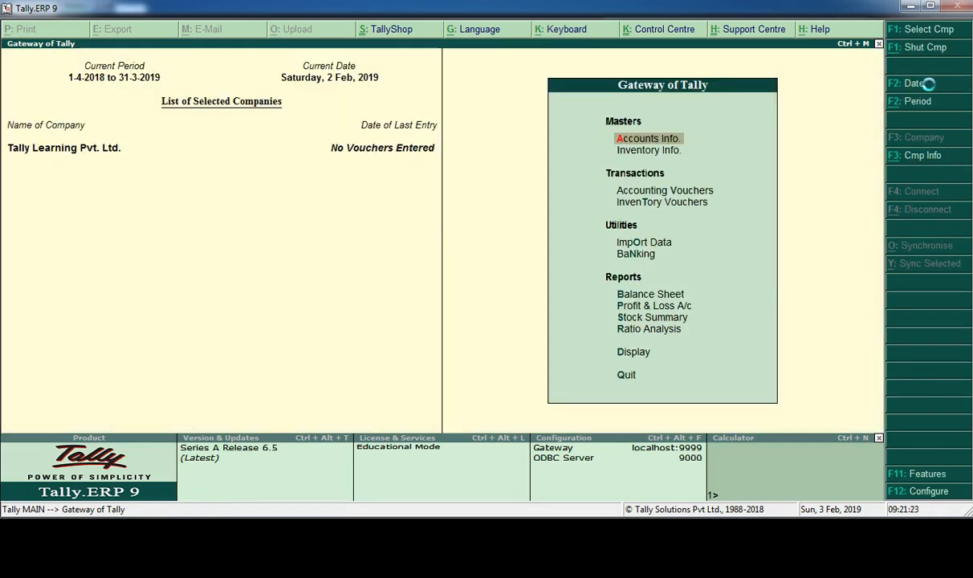
key(Return)
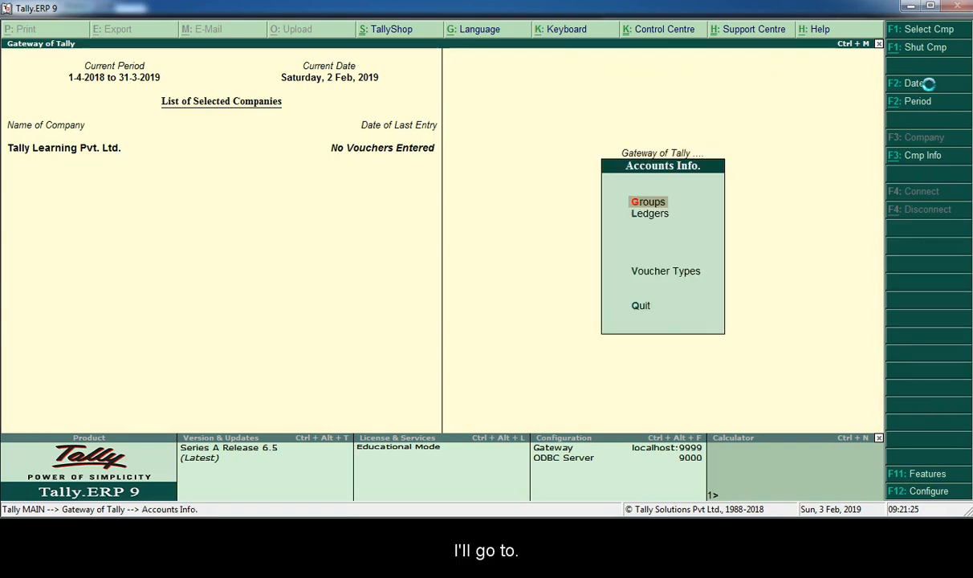
key(Escape)
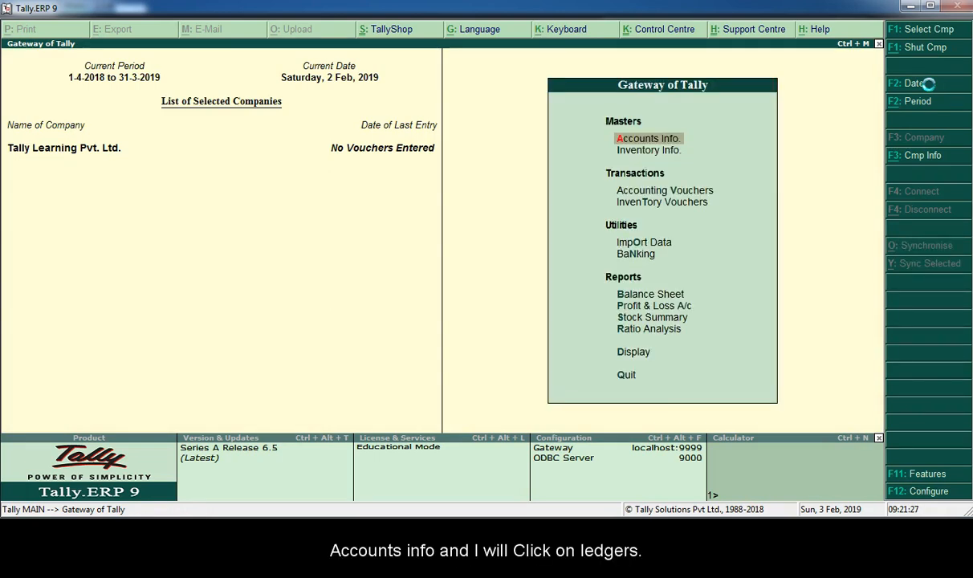
- Start a new single ledger named Equity Share Capital and place it under the Capital Account group
key(Return)
key(Down)
key(Return)
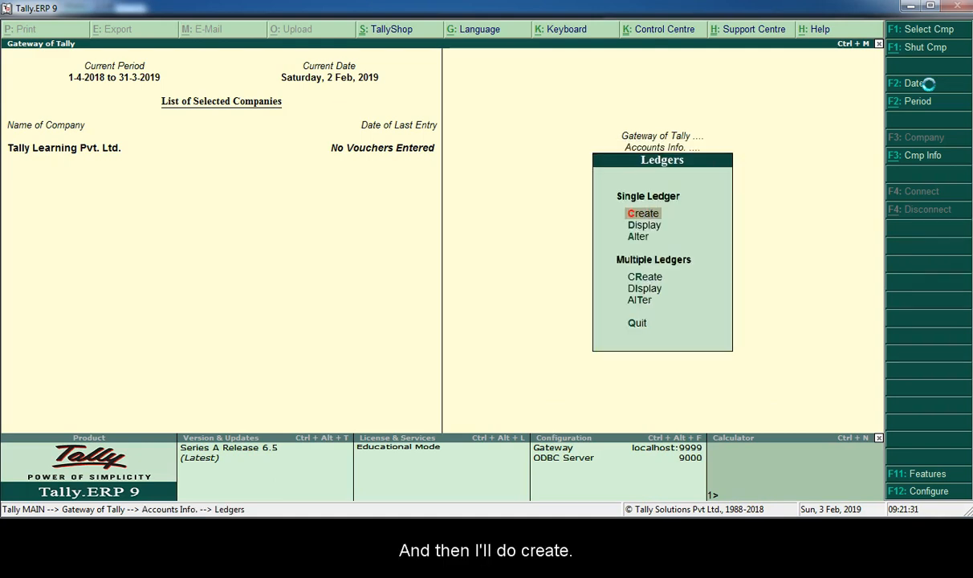
key(Return)
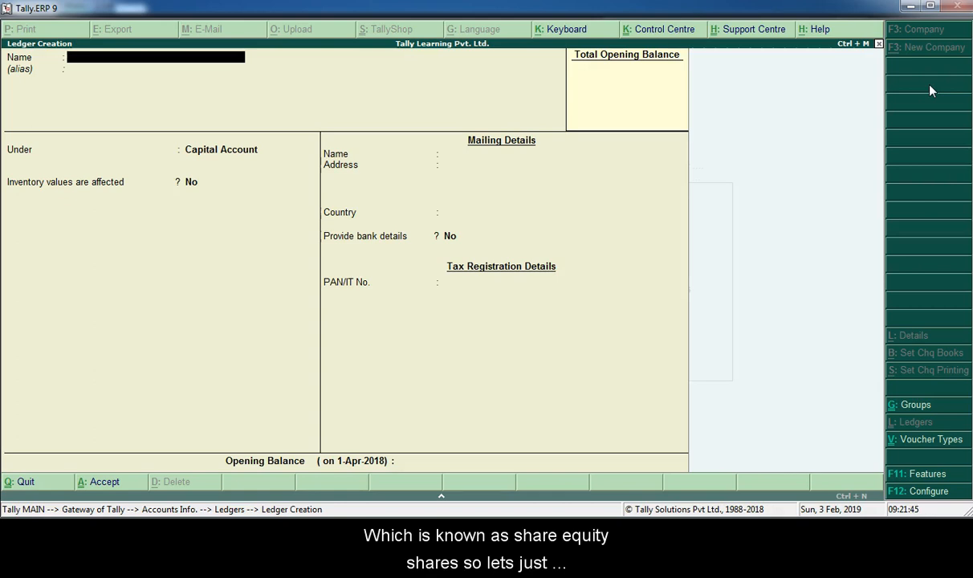
text(Equity Sh)
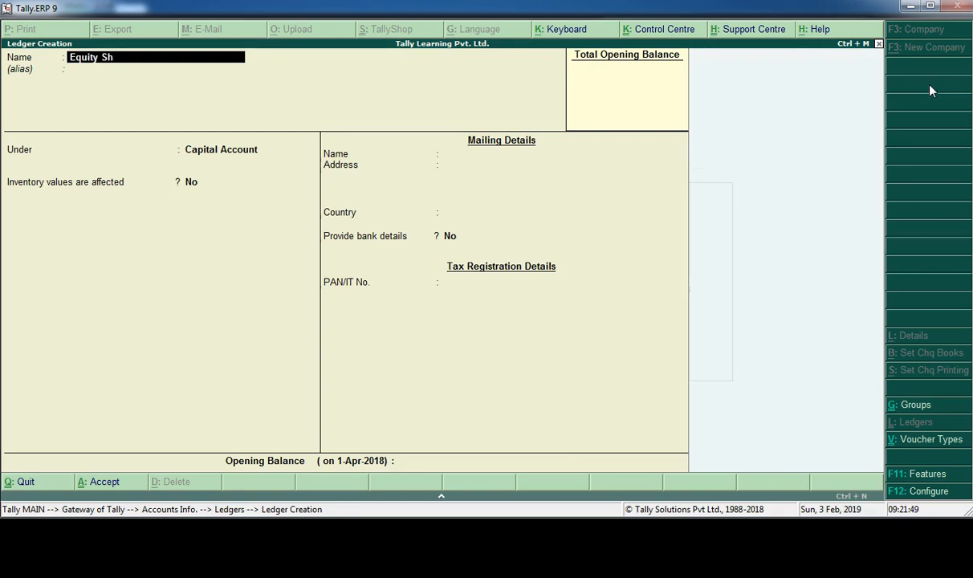
text(are Capital)
key(Return)
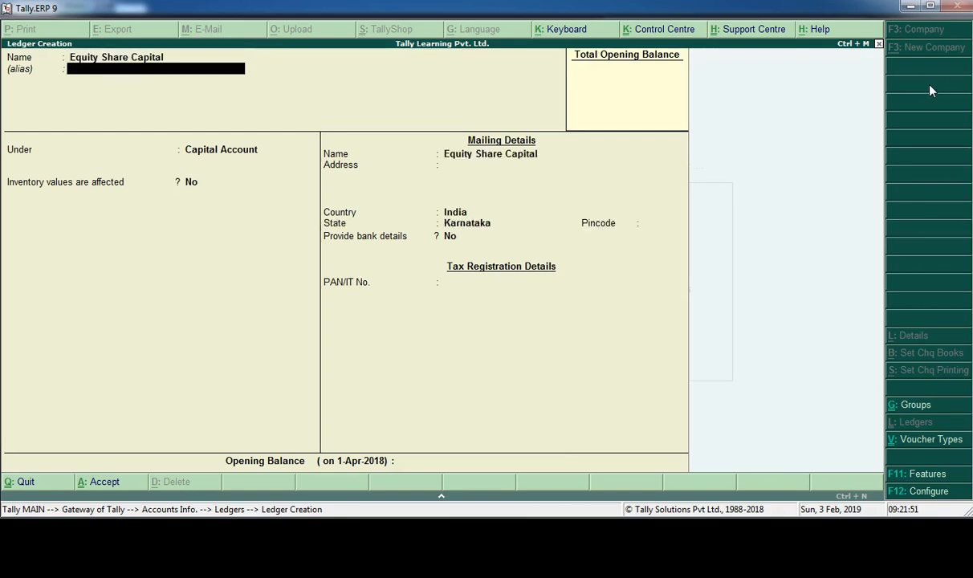
key(Return)
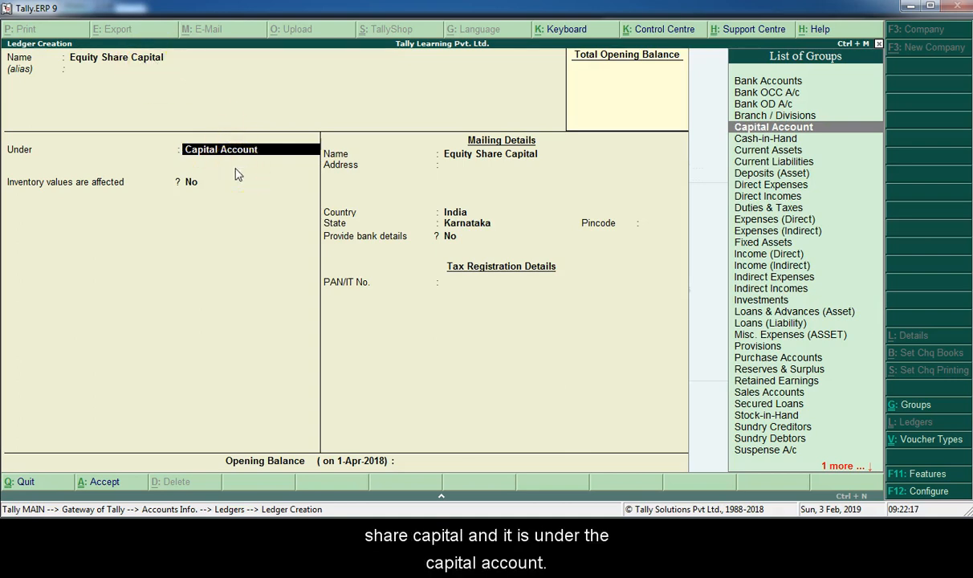
key(Return)
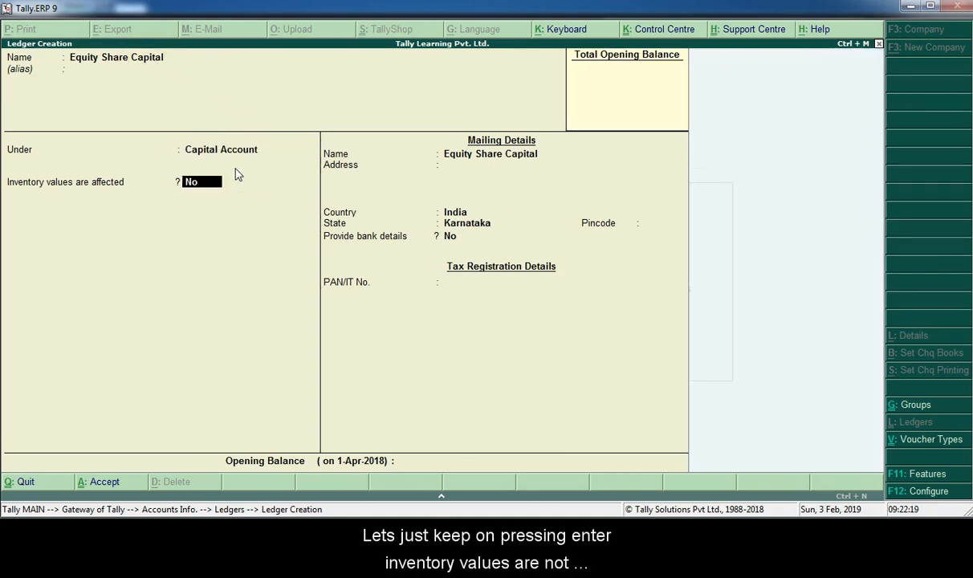
- Keep inventory values affected at No, accept the default mailing details, leave the opening balance blank, and save the Equity Share Capital ledger
key(Return)
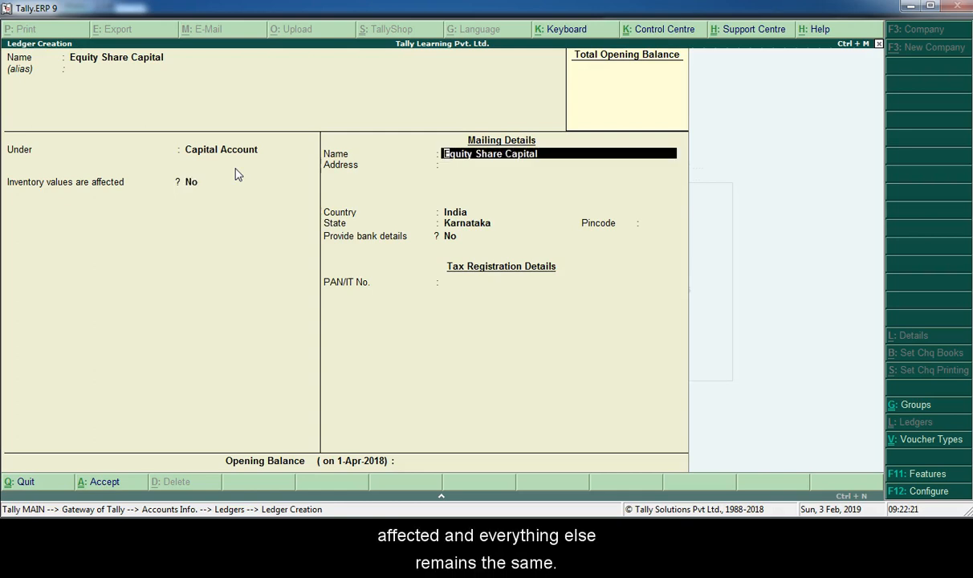
key(Return)
key(Return)
key(Return)
key(Return)
key(Return)
key(Return)
key(Return)
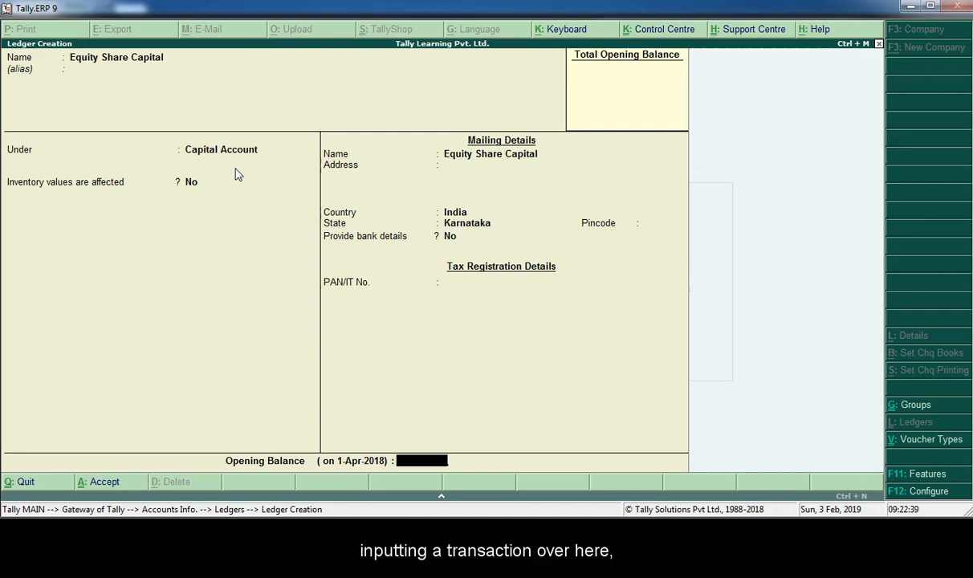
key(Return)
key(Return)
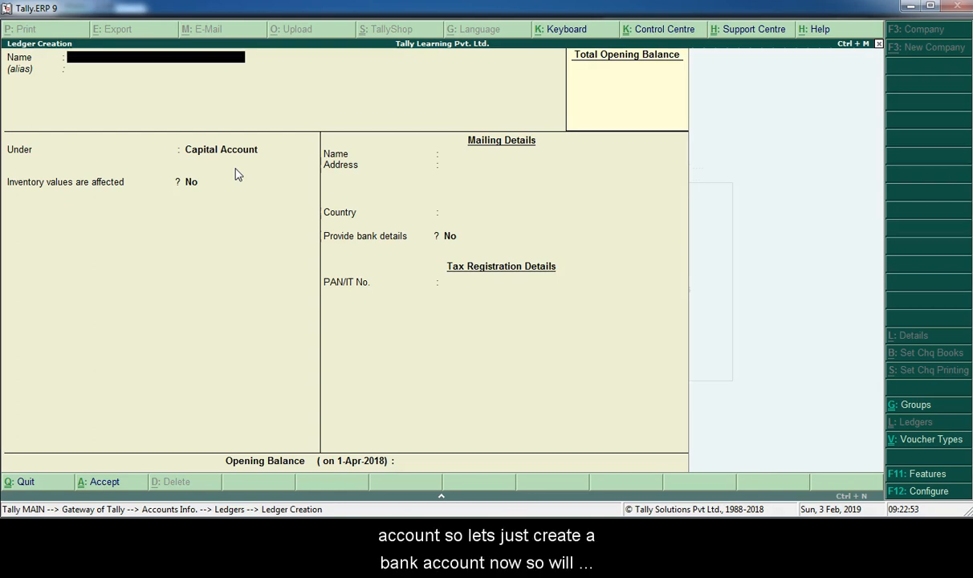
- Name the next ledger ABC Bank Ltd and place it under the Bank Accounts group
text(ABC Bank)
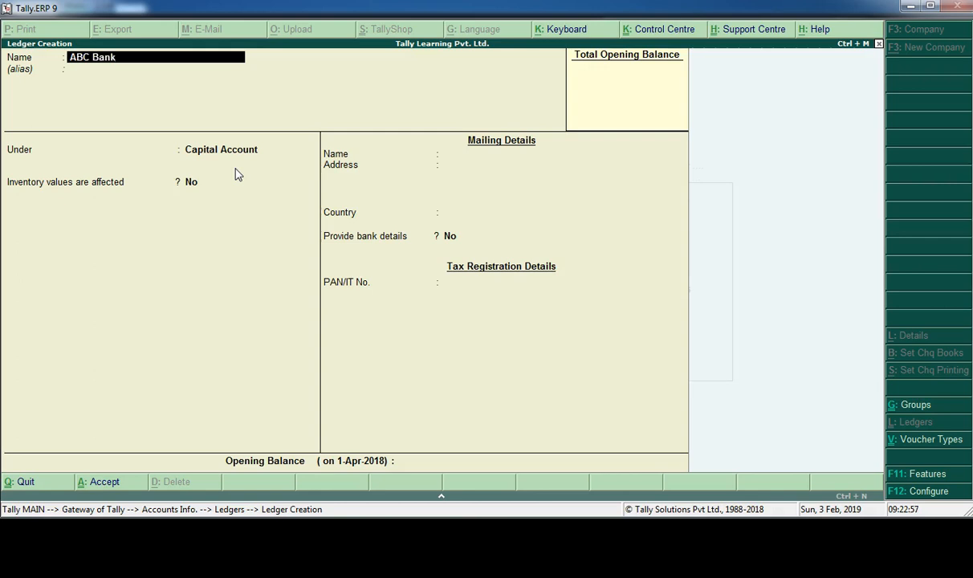
text( Ltd)
key(Return)
key(Return)
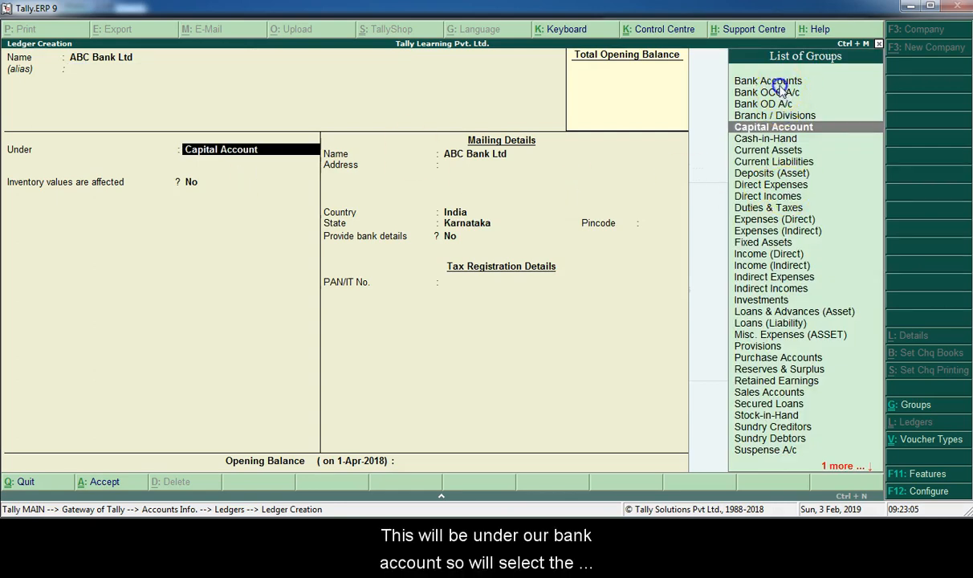
click(745, 81)
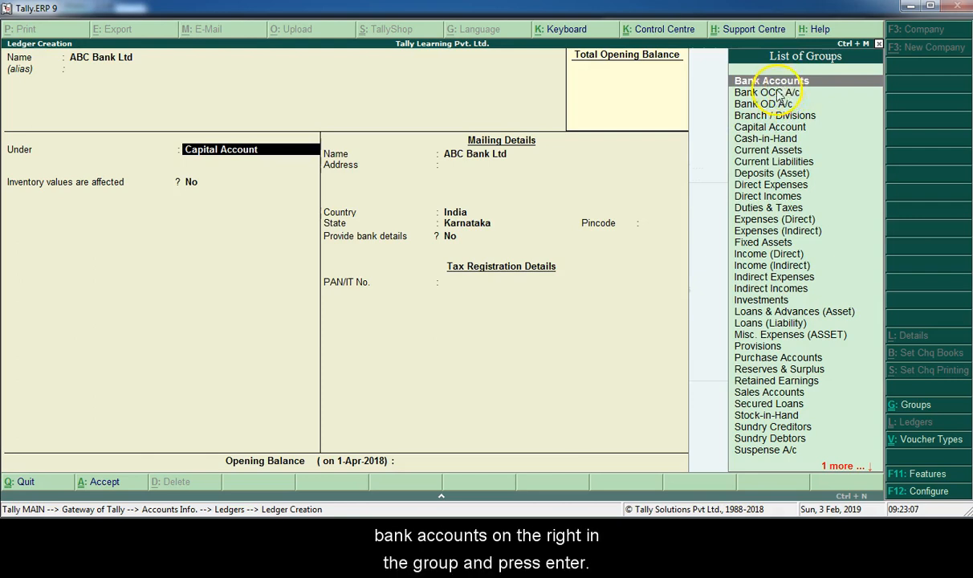
key(Return)
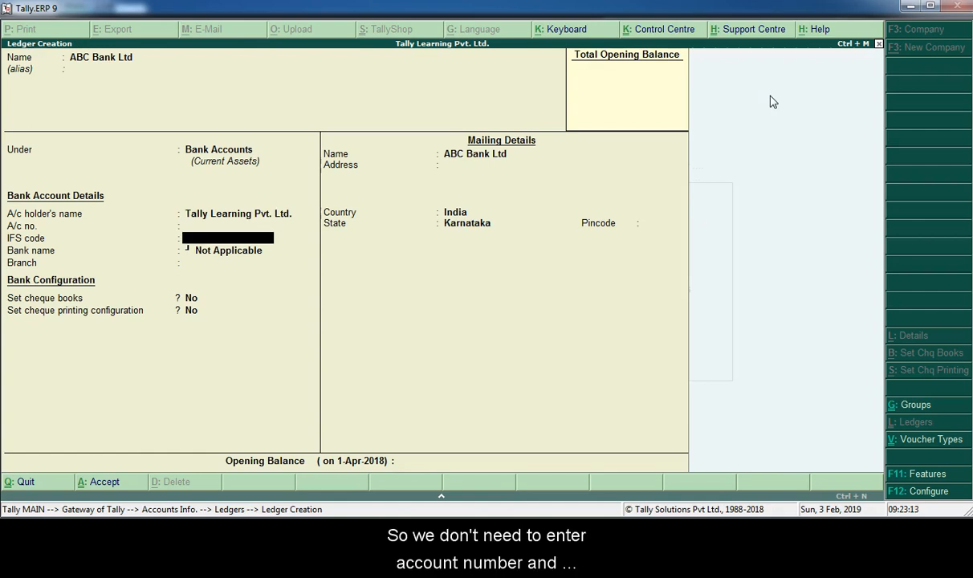
- Leave the bank account details and opening balance blank, keep both cheque settings at No, and save the ABC Bank Ltd ledger
key(Return)
key(Return)
key(Return)
key(Return)
key(Return)
key(Return)
key(Return)
key(Return)
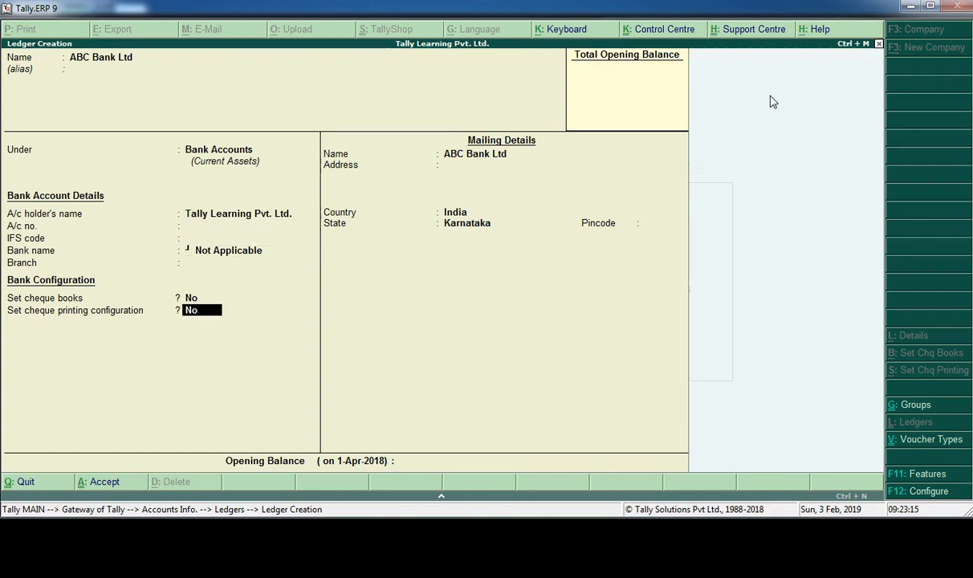
key(Return)
key(Return)
key(Return)
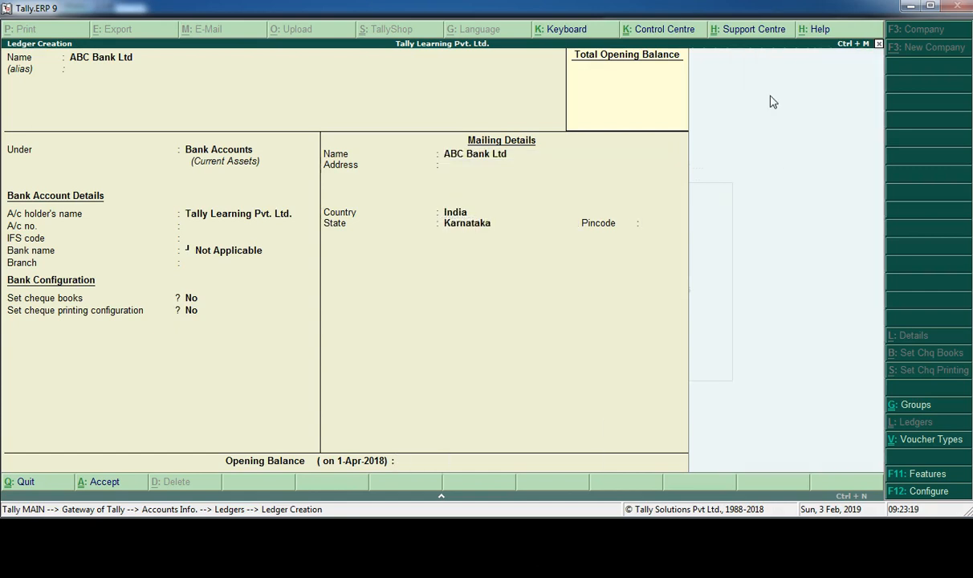
key(Return)
key(Return)
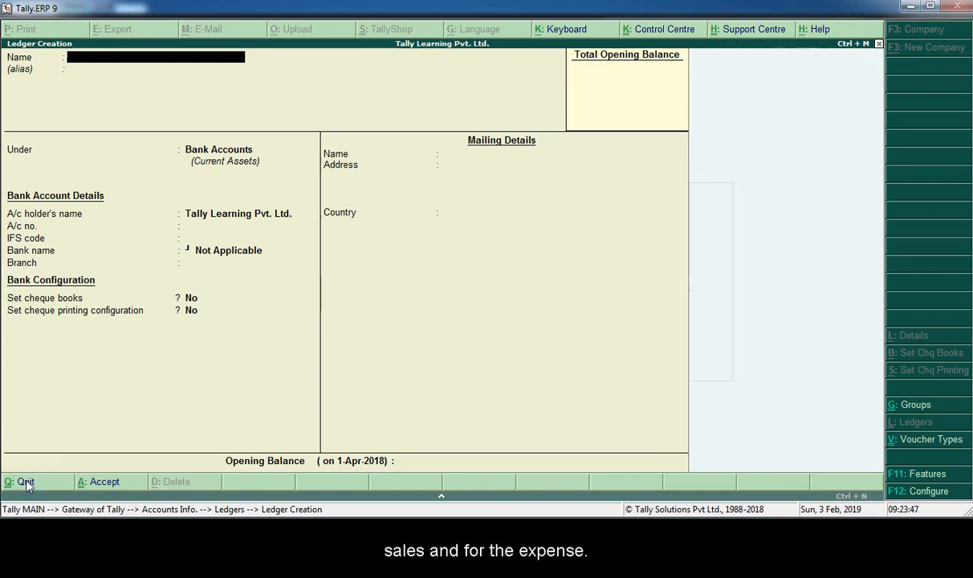
- Name the next ledger Purhase of Raw Materials and place it under the Purchase Accounts group
text(P)
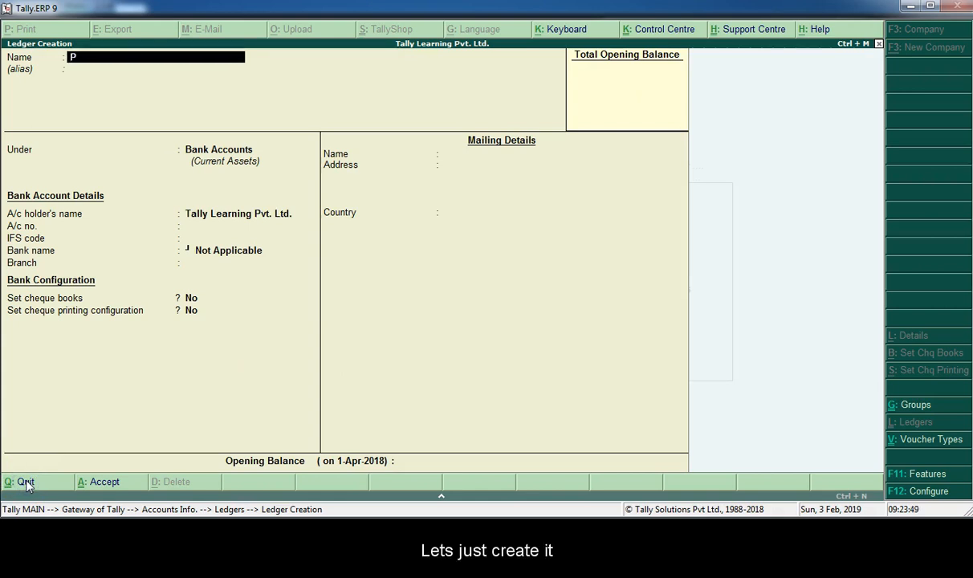
text(urhase of Raw Materials)
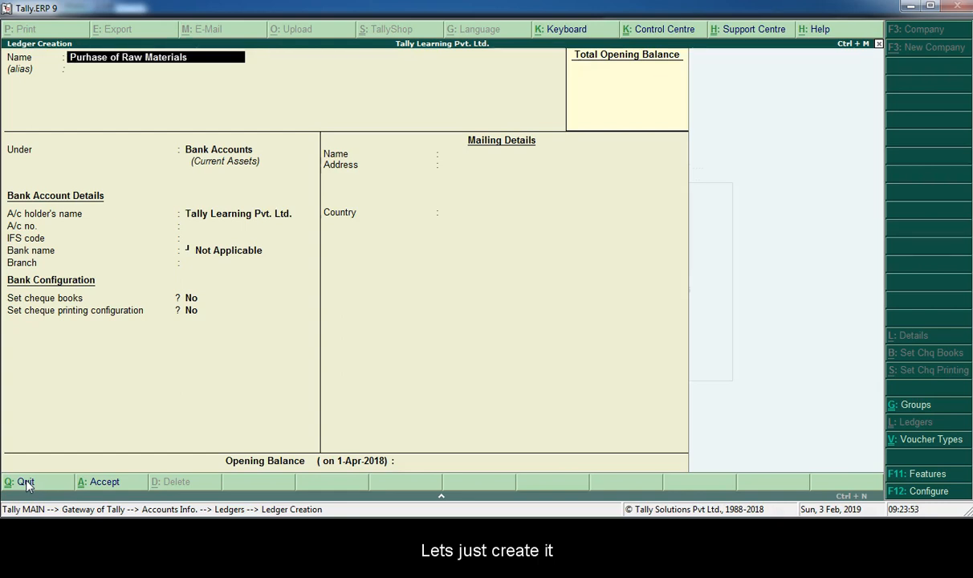
key(Return)
key(Return)
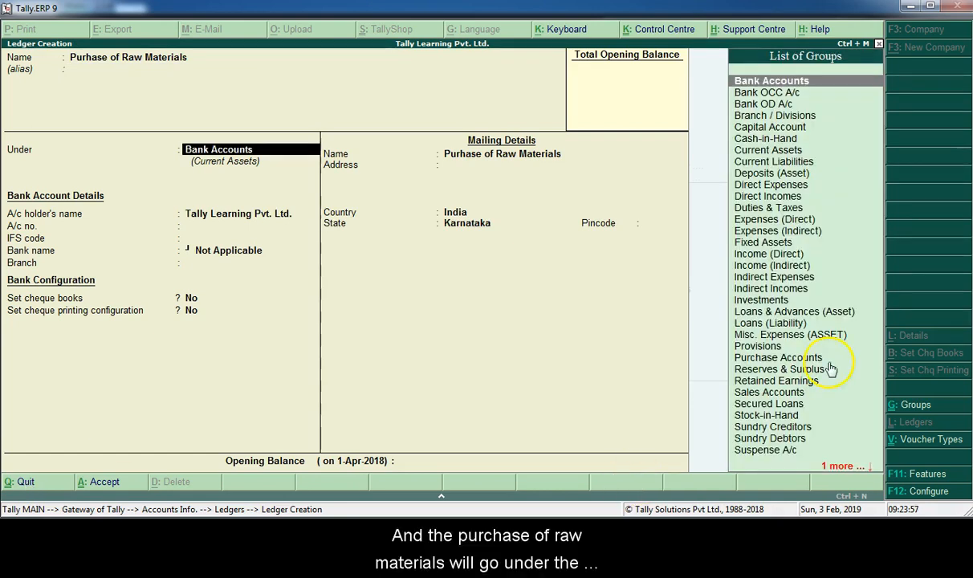
click(803, 359)
click(800, 360)
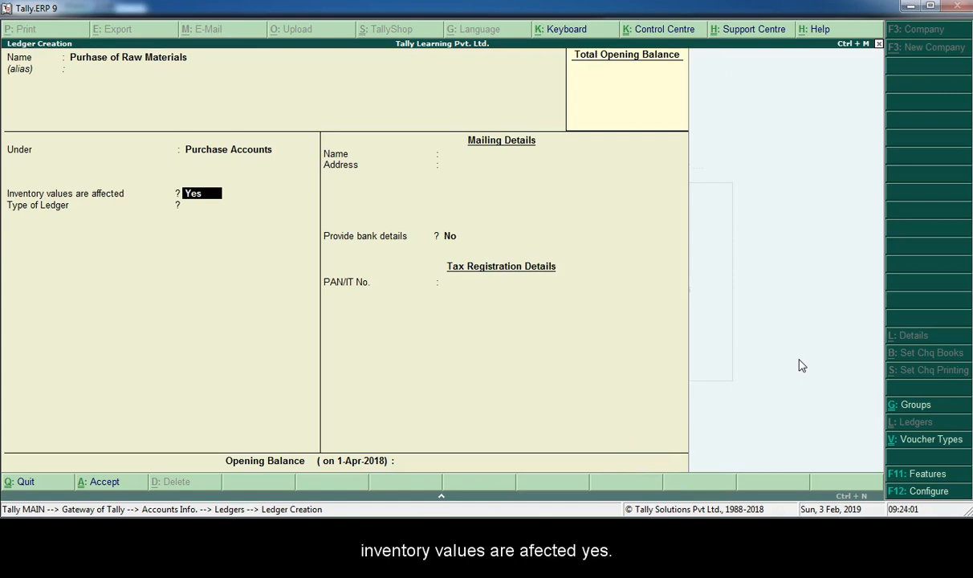
- Keep inventory values affected at Yes, set the ledger type to Not Applicable, and save the raw materials ledger without an opening balance
key(Return)
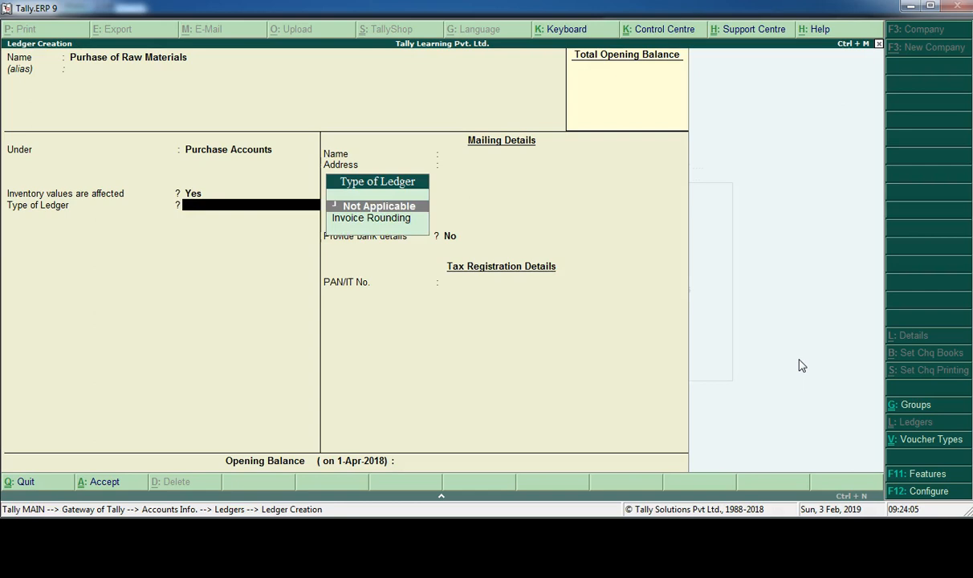
key(Return)
key(Return)
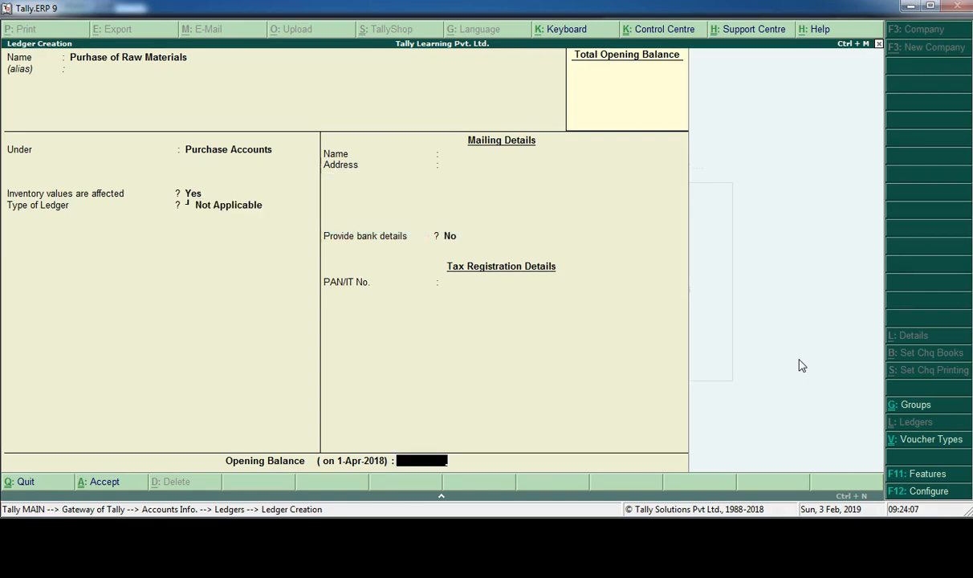
key(Return)
key(Return)
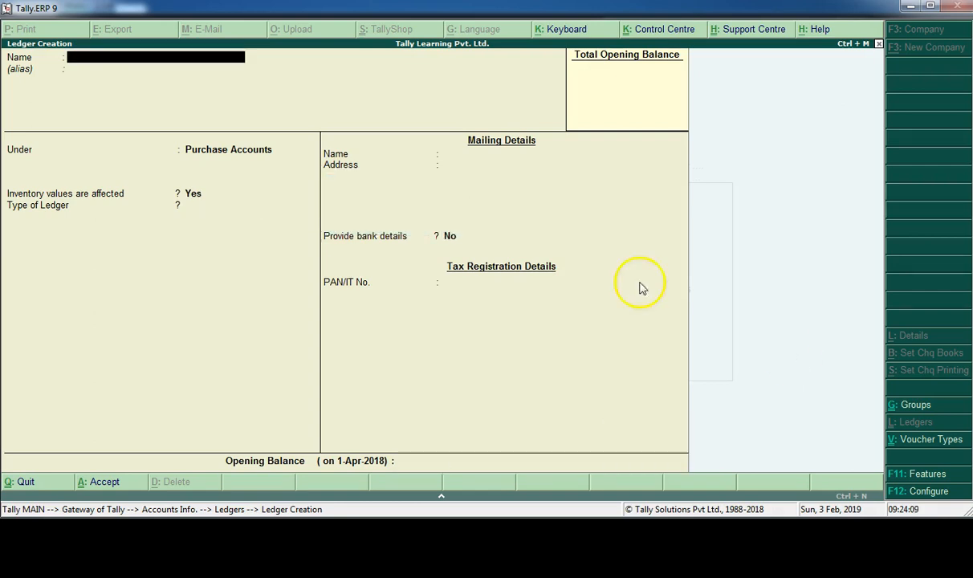
- Create a Sales Accounts ledger under the Sales Accounts group, with inventory values affected at Yes and ledger type Not Applicable
text(Sales Accounts)
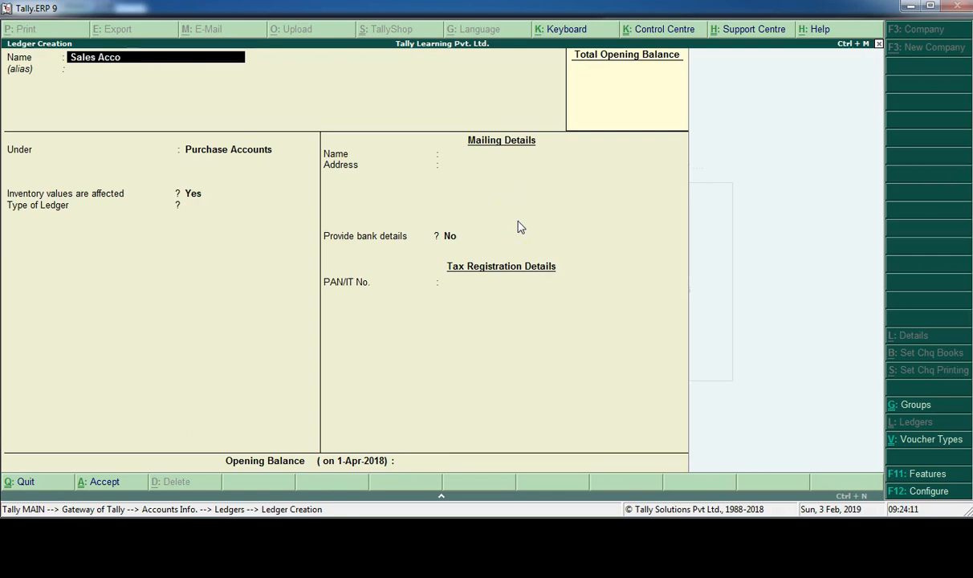
key(Return)
key(Return)
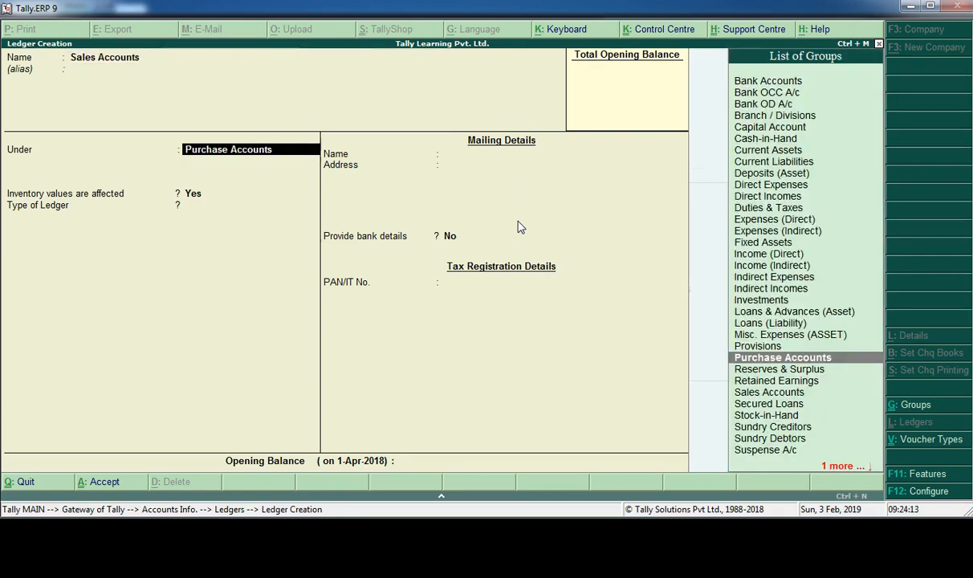
text(Sa)
key(Return)
key(Return)
key(Return)
key(Return)
key(Return)
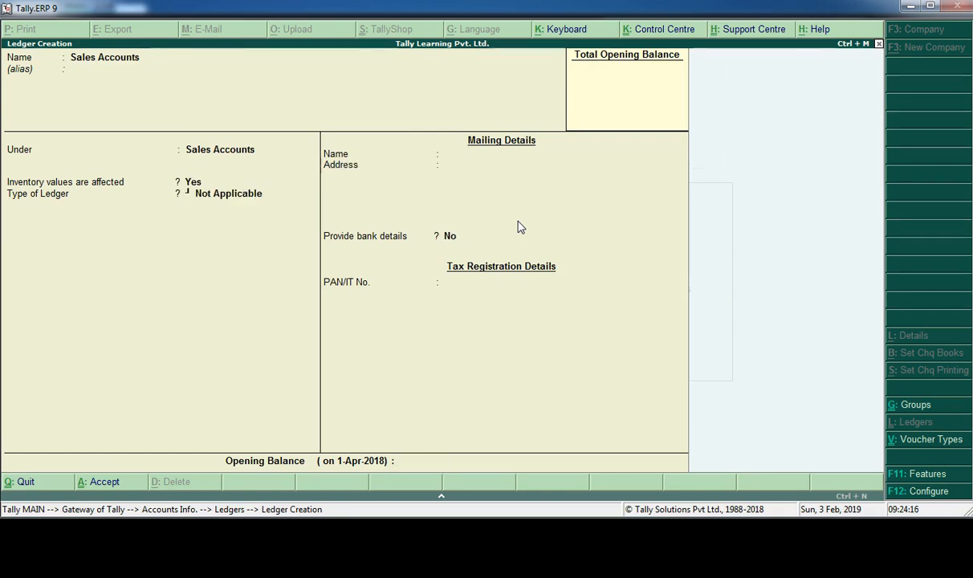
- Create a Travel Expenses ledger under the Indirect Expenses group with inventory values affected at No and no opening balance
key(Return)
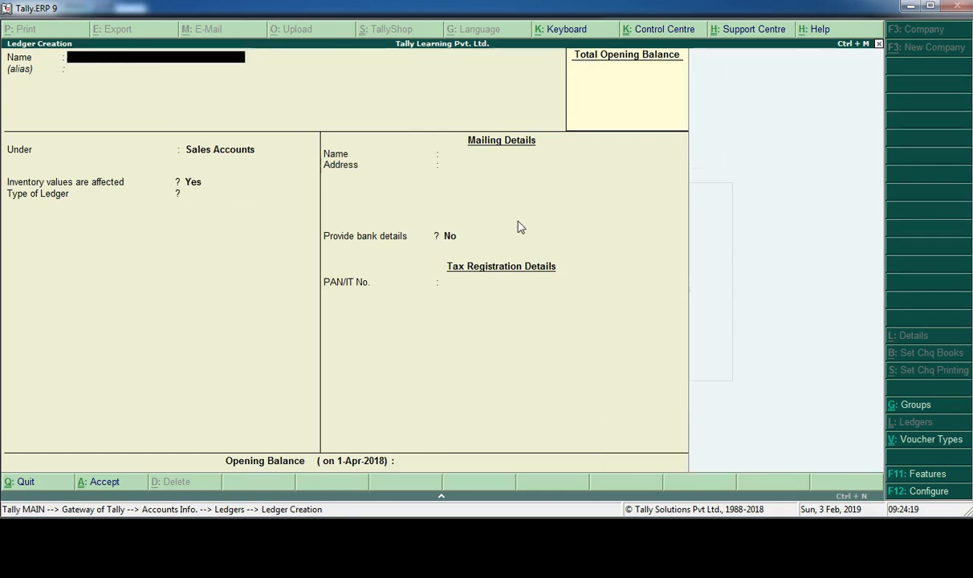
text(Travel Expenses)
key(Return)
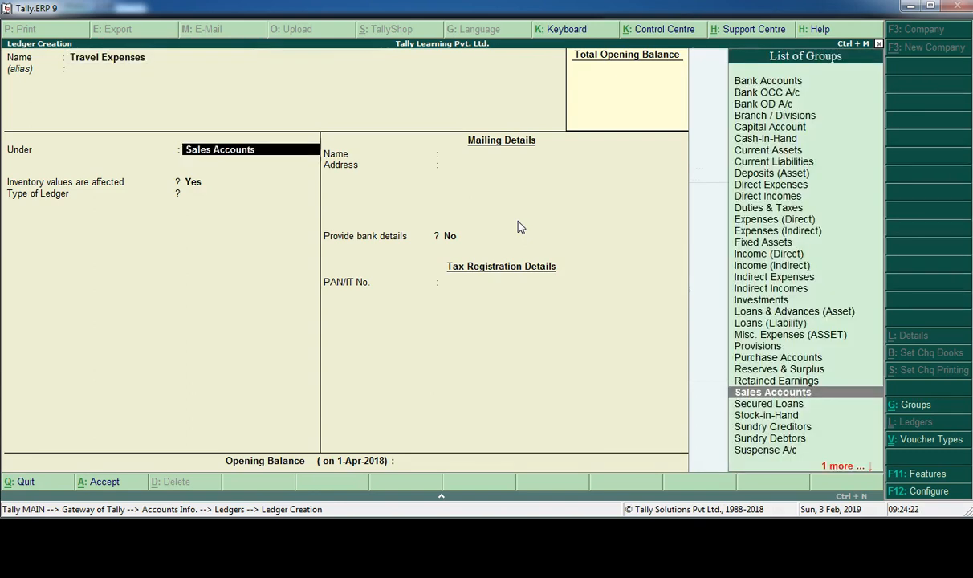
text(Ind)
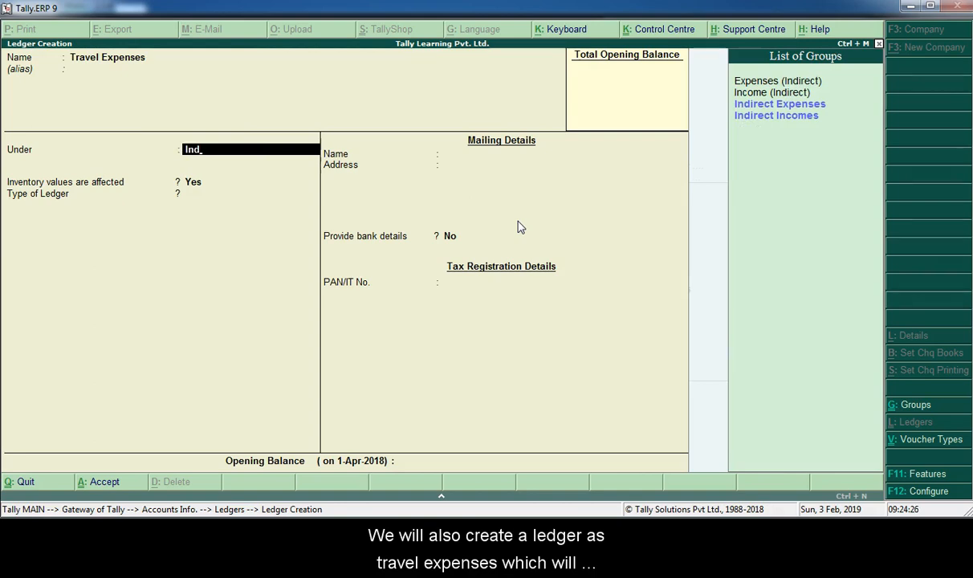
key(Down)
key(Return)
key(Return)
key(Return)
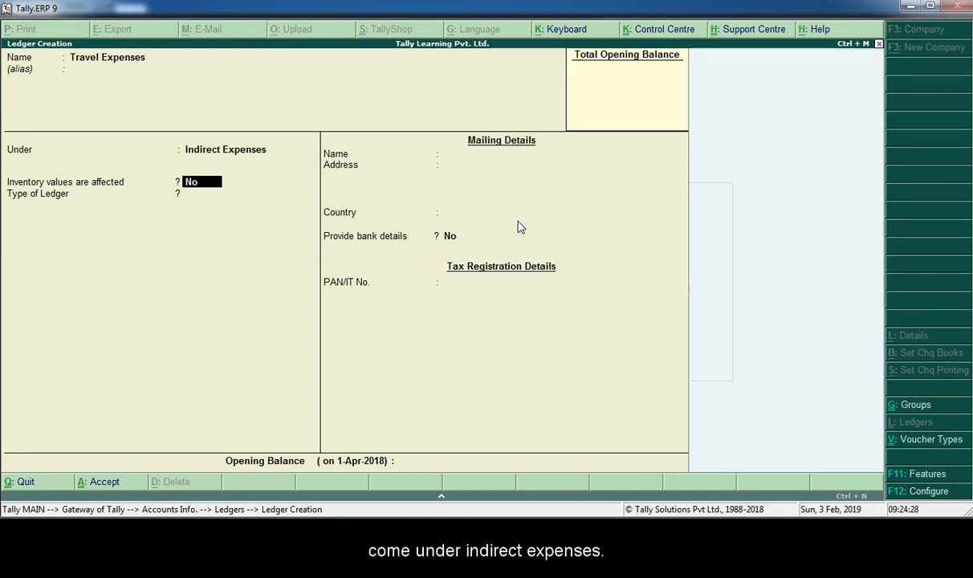
key(Return)
key(Return)
key(Return)
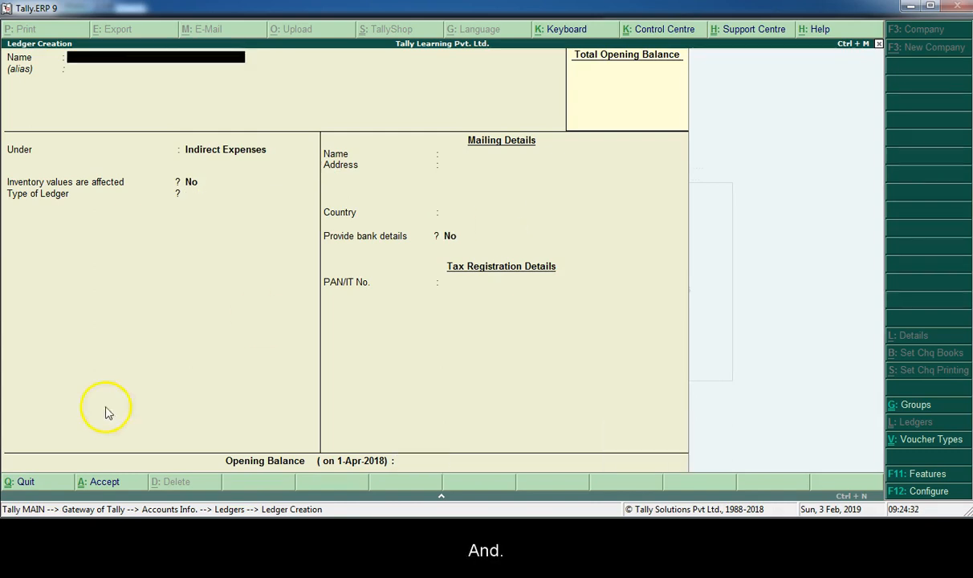
- Create a Transport Inward ledger under the Direct Expenses group with inventory values affected at No and ledger type Not Applicable
click(33, 485)
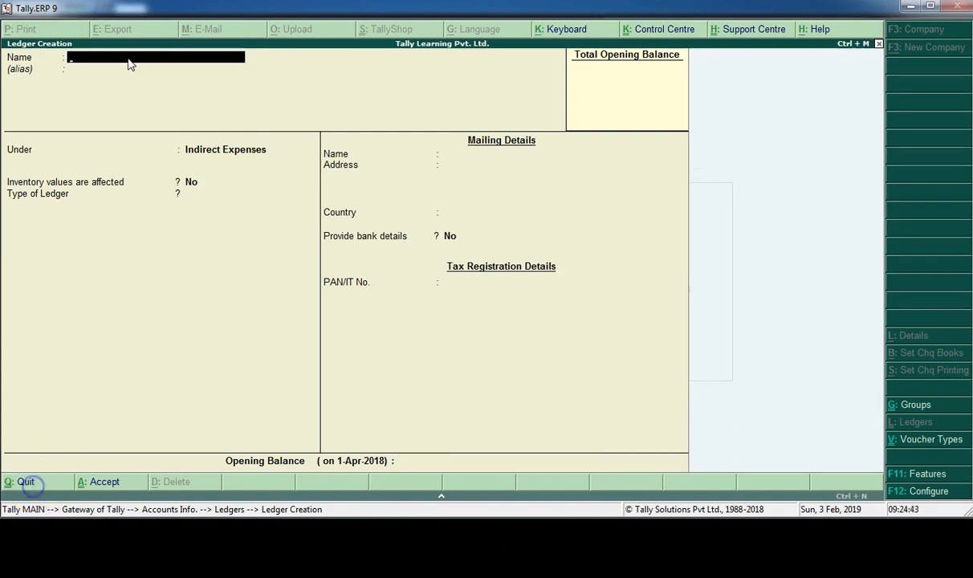
text(Tran)
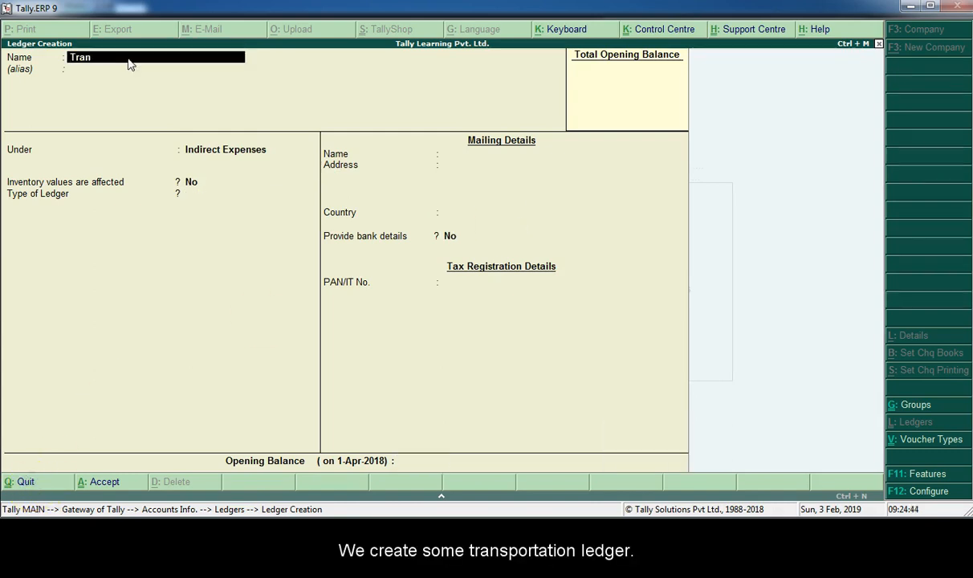
text(sport Inward)
key(Return)
key(Return)
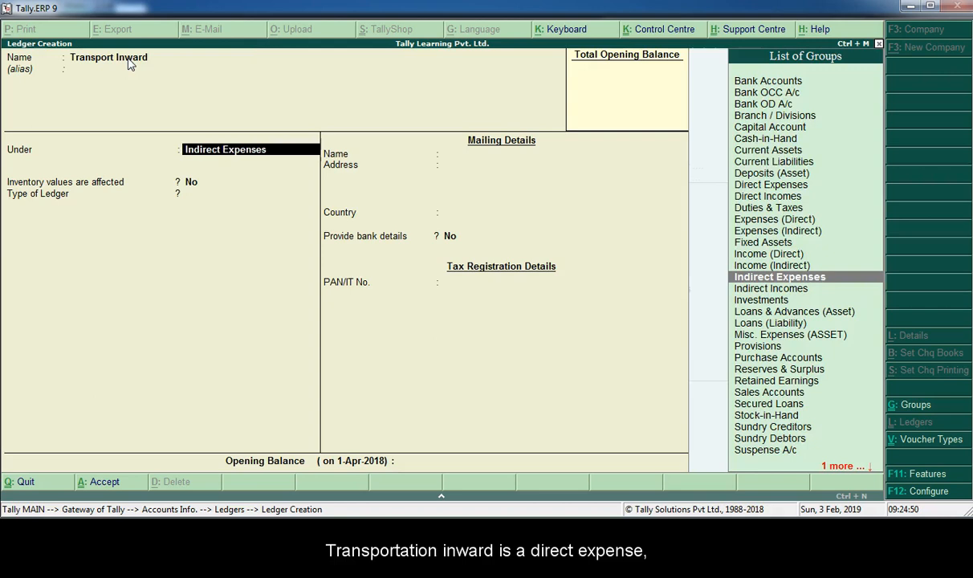
text(Dire)
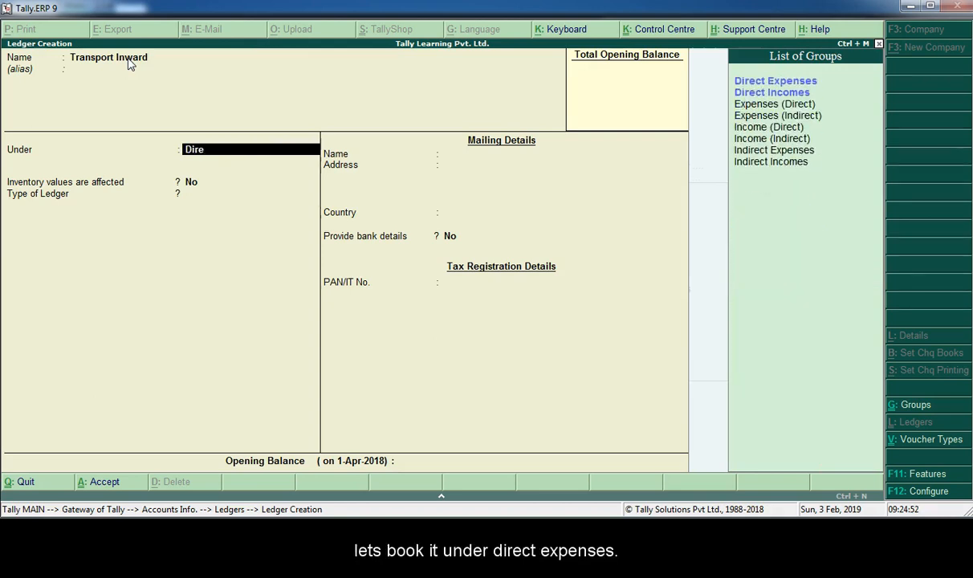
key(Return)
key(Return)
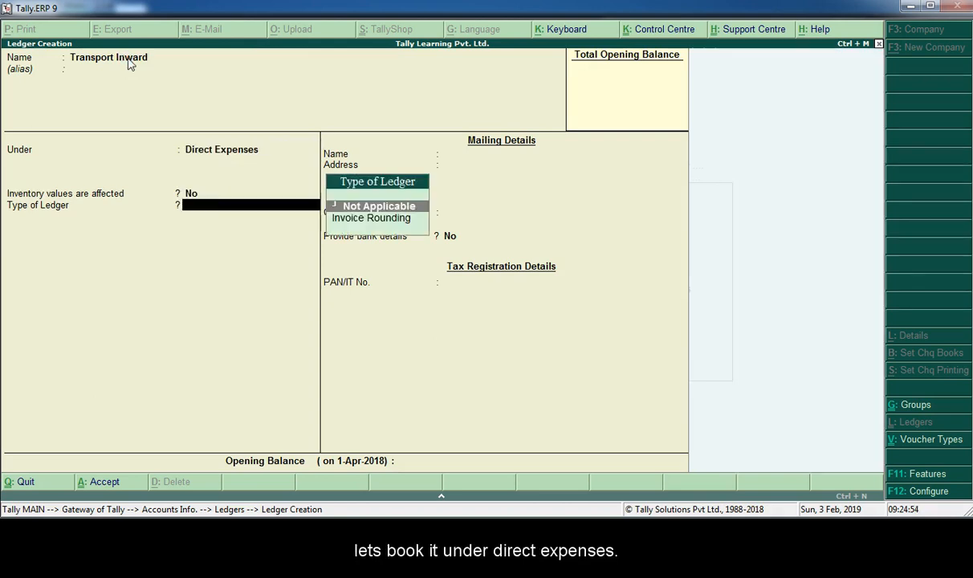
key(Return)
key(Return)
key(Return)
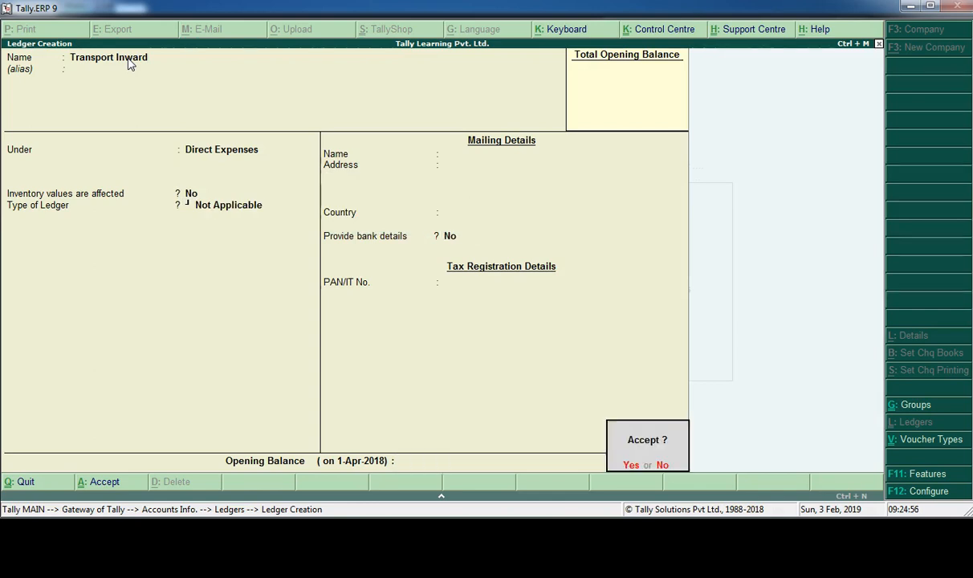
key(Return)
- Create a Transport Outward ledger under the Indirect Expenses group with inventory values affected at No and ledger type Not Applicable
text(Transport Outward)
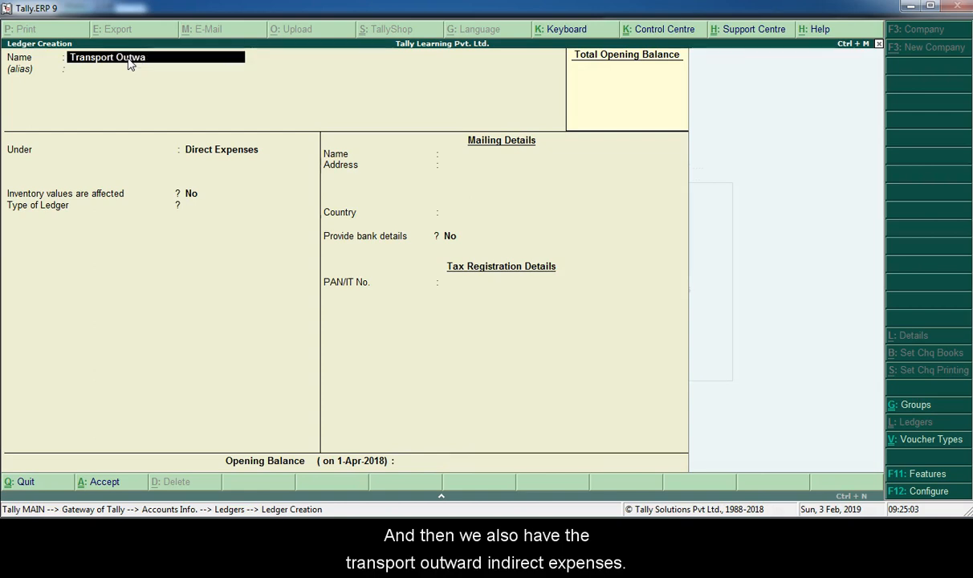
key(Return)
key(Return)
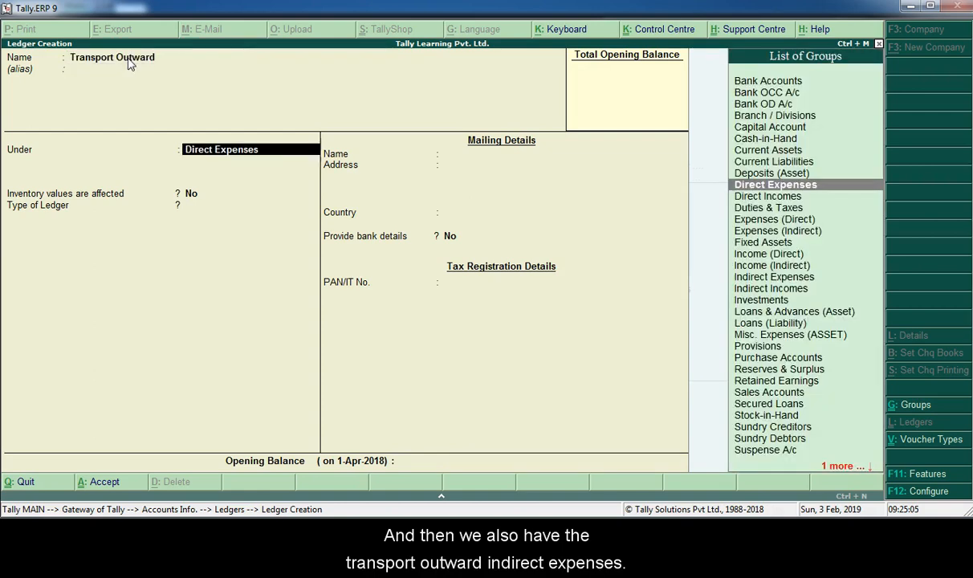
text(Indir)
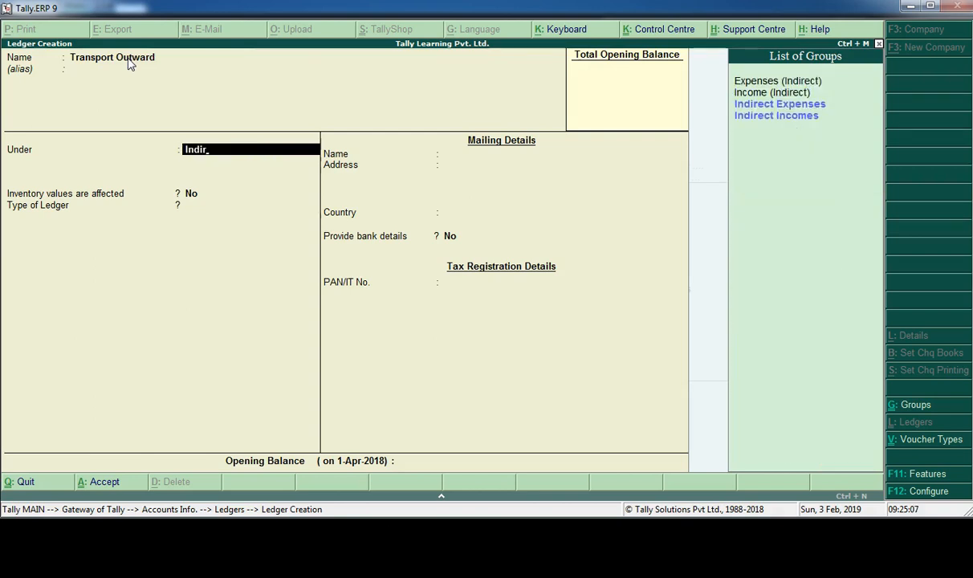
key(Return)
key(Return)
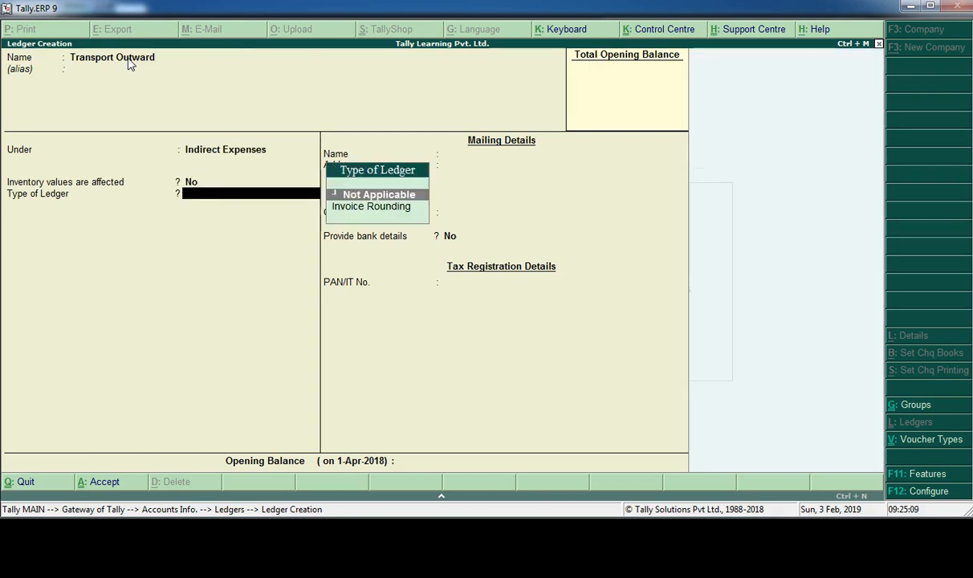
key(Return)
key(Return)
key(Return)
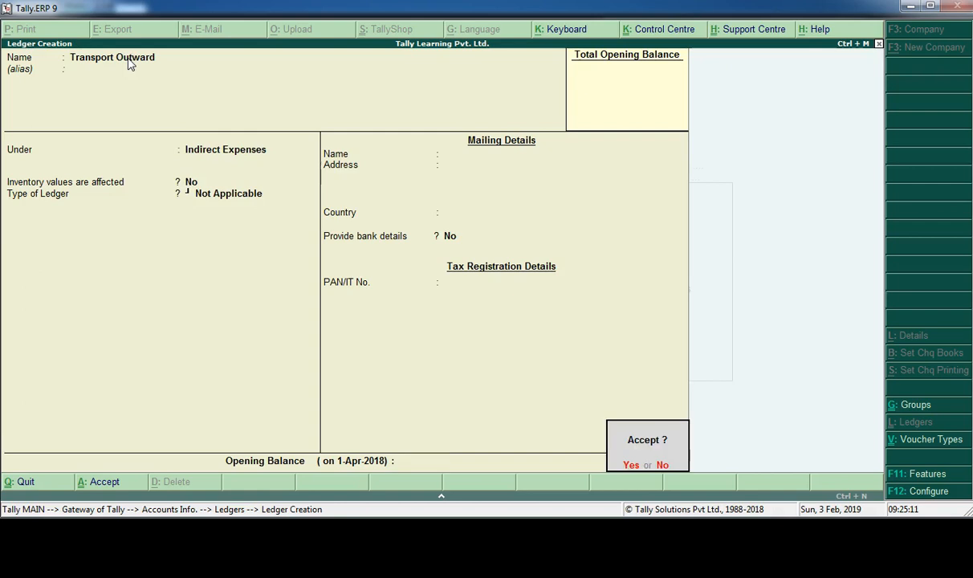
- Name the next ledger Labour Charges and place it under the Direct Expenses group
key(Return)
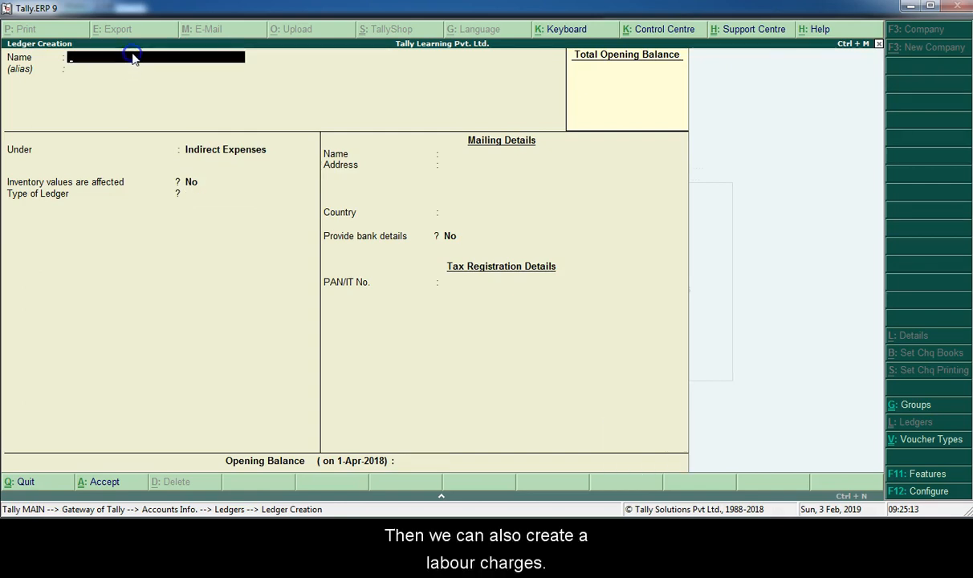
text(Labour Charges)
key(Return)
key(Return)
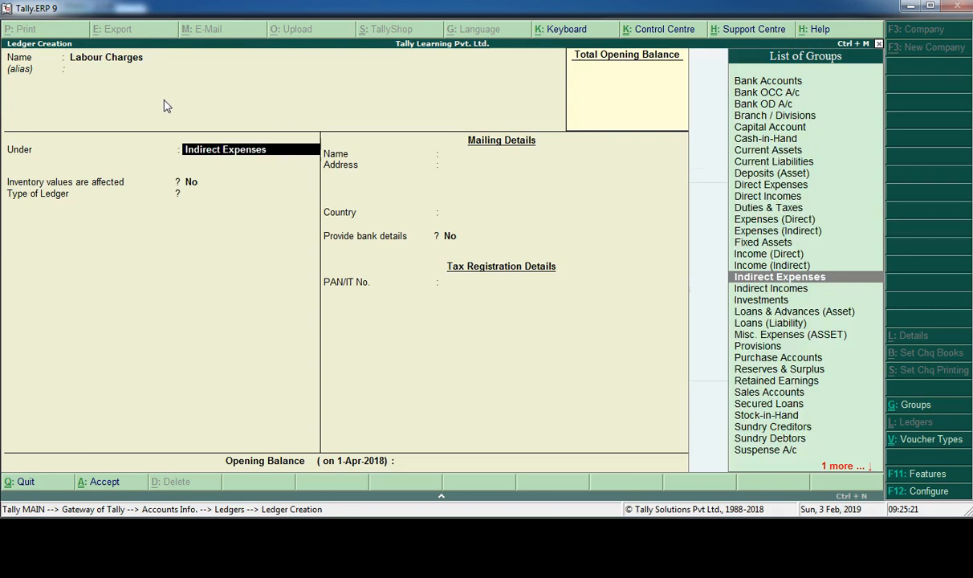
text(Direct)
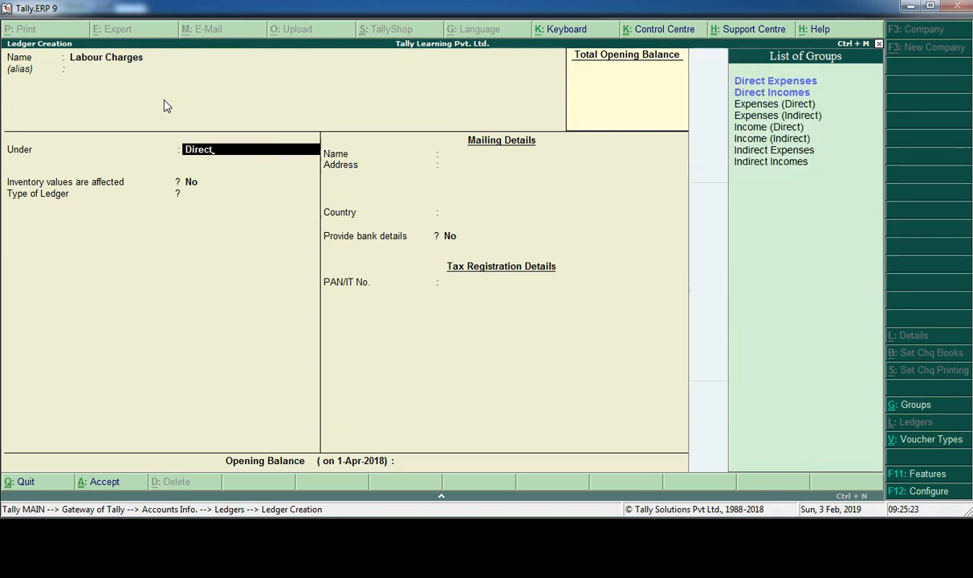
key(Down)
key(Up)
key(Return)
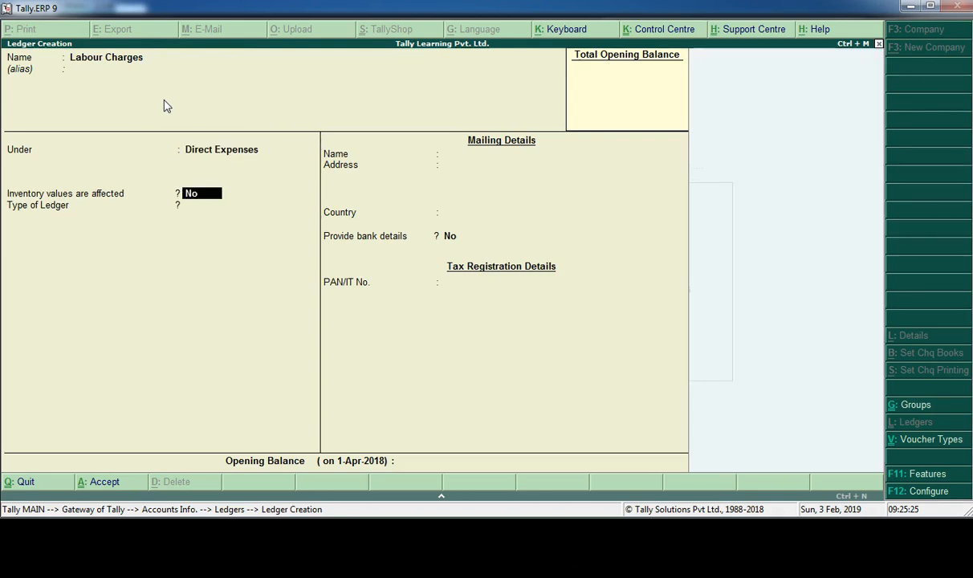
- Keep inventory values affected at No, set the ledger type to Not Applicable, and save the labour charges ledger without an opening balance
key(Return)
key(Return)
key(Return)
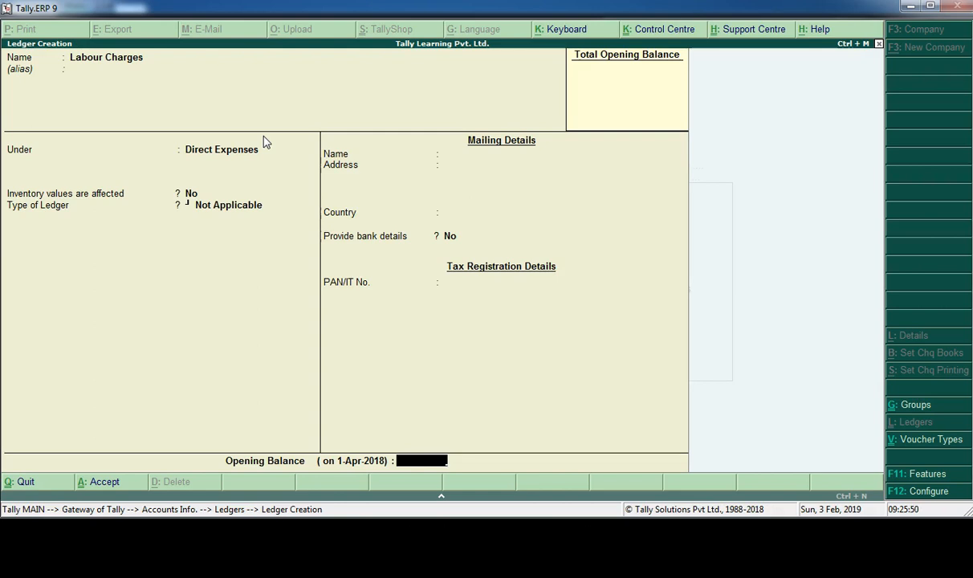
key(Return)
key(Return)
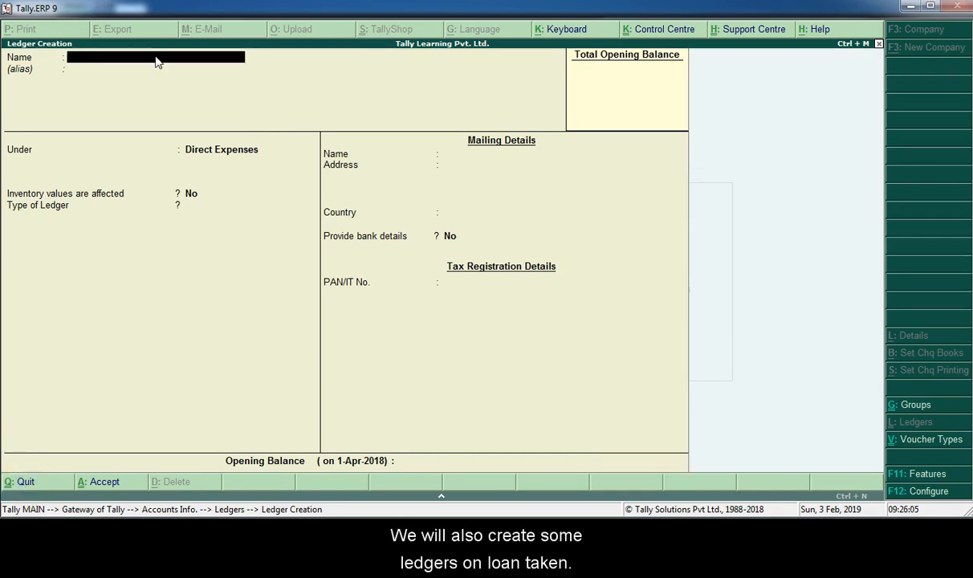
- Name the next ledger Loan Taken - Term Loan and place it under the Loans (Liability) group
text(Loan Taken - Term Loan)
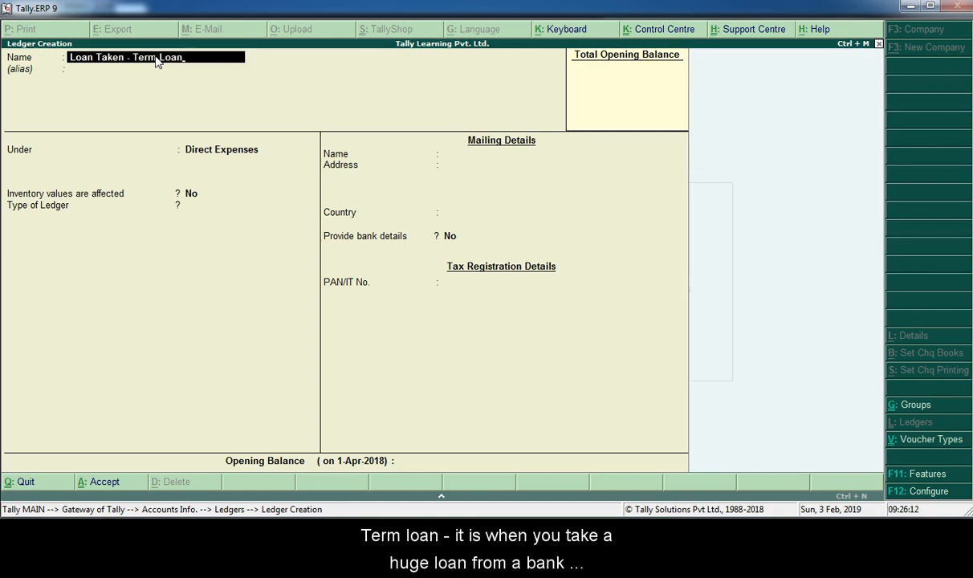
key(Return)
key(Return)
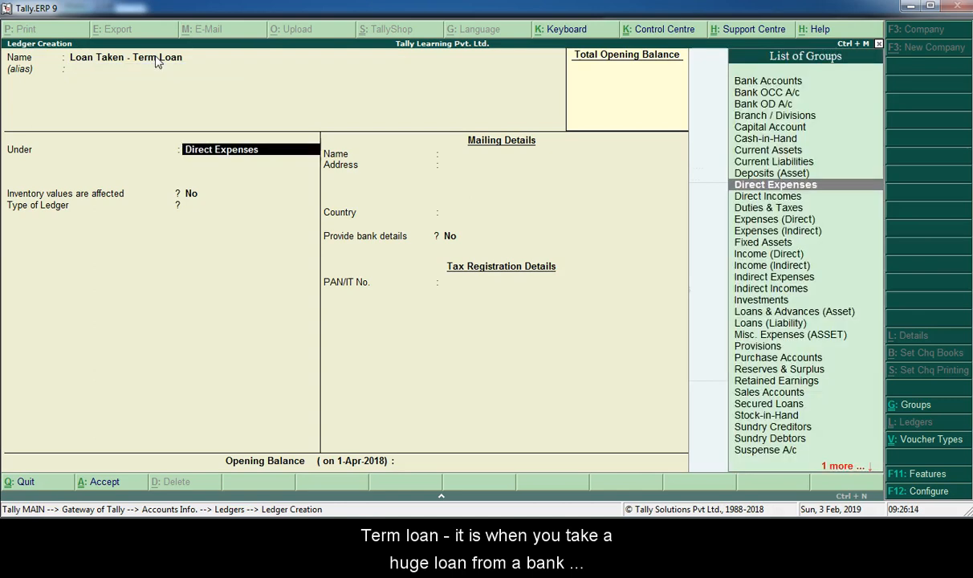
click(779, 322)
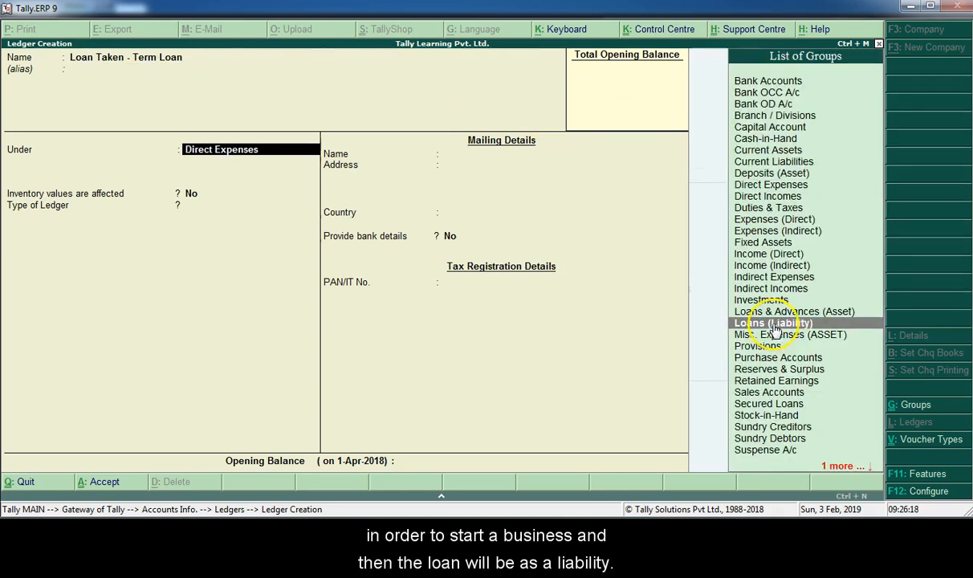
click(775, 324)
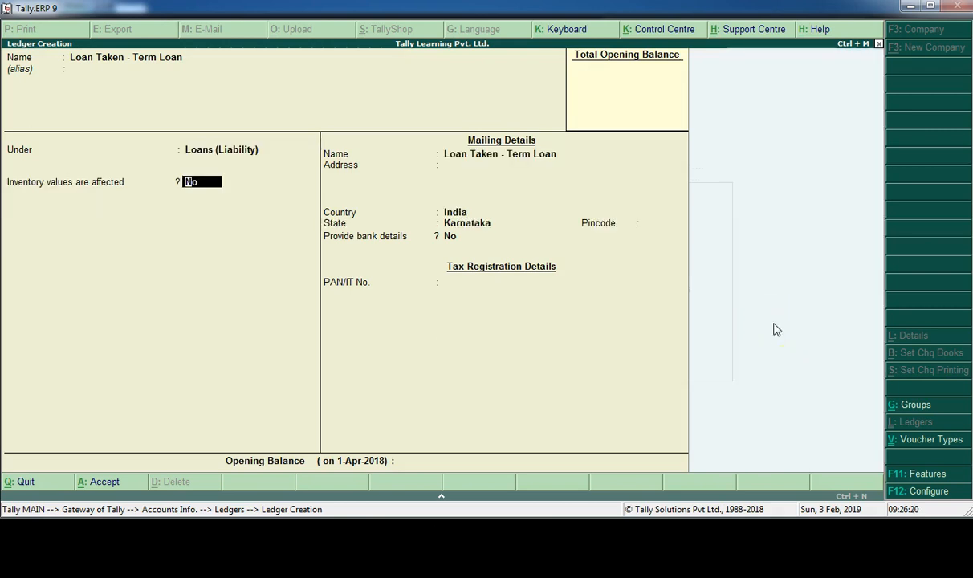
- Keep the term loan ledger's inventory setting at No and its default India and Karnataka mailing details, and save it without an opening balance
key(Return)
key(Return)
key(Return)
key(Return)
key(Return)
key(Return)
key(Return)
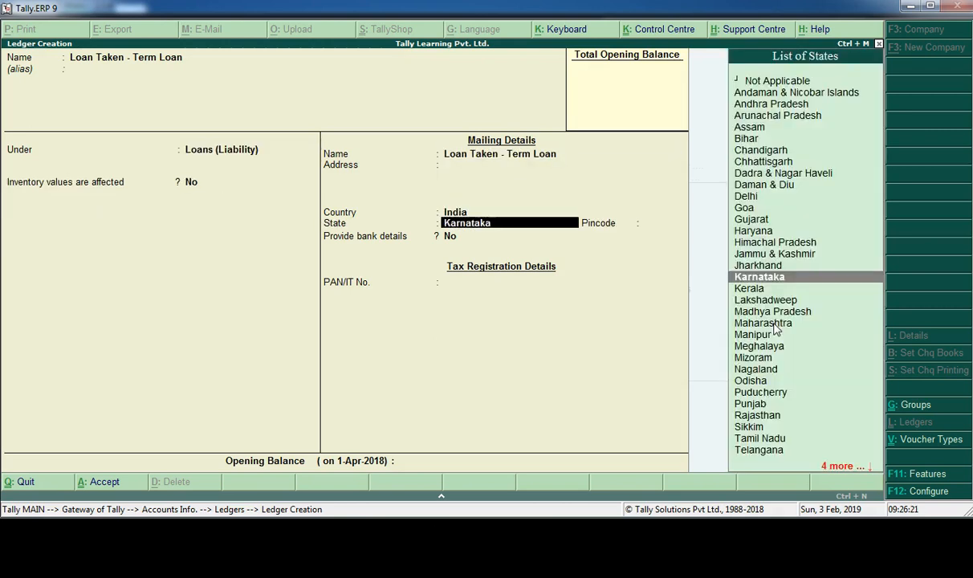
key(Return)
key(Return)
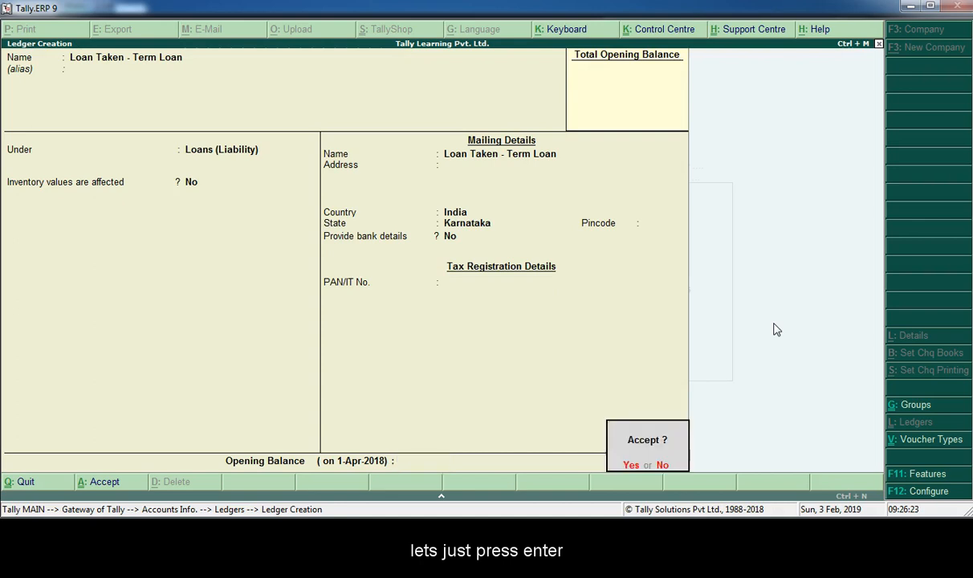
- Create an Interest Expense ledger under the Indirect Expenses group with inventory values affected at No and ledger type Not Applicable
text(Interest E)
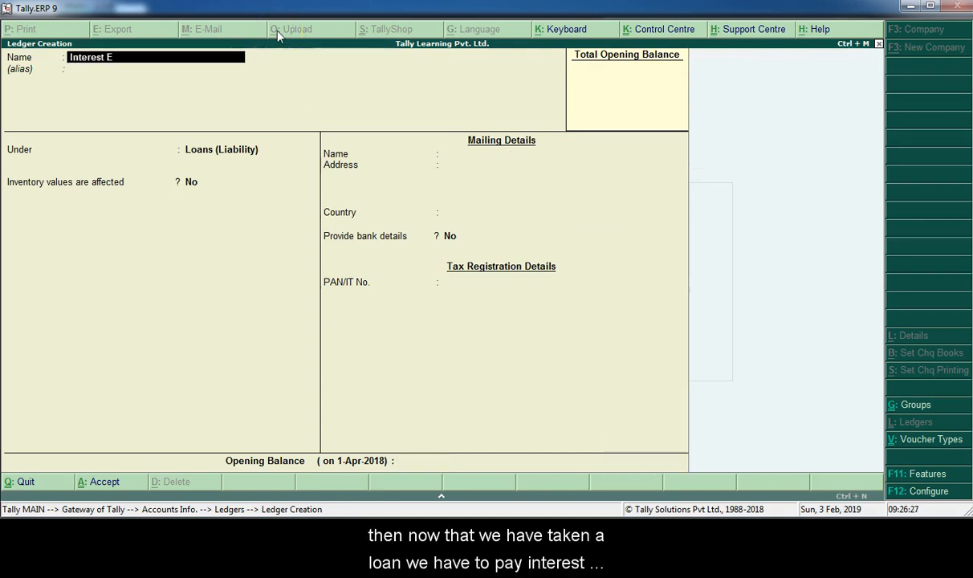
text(xpense)
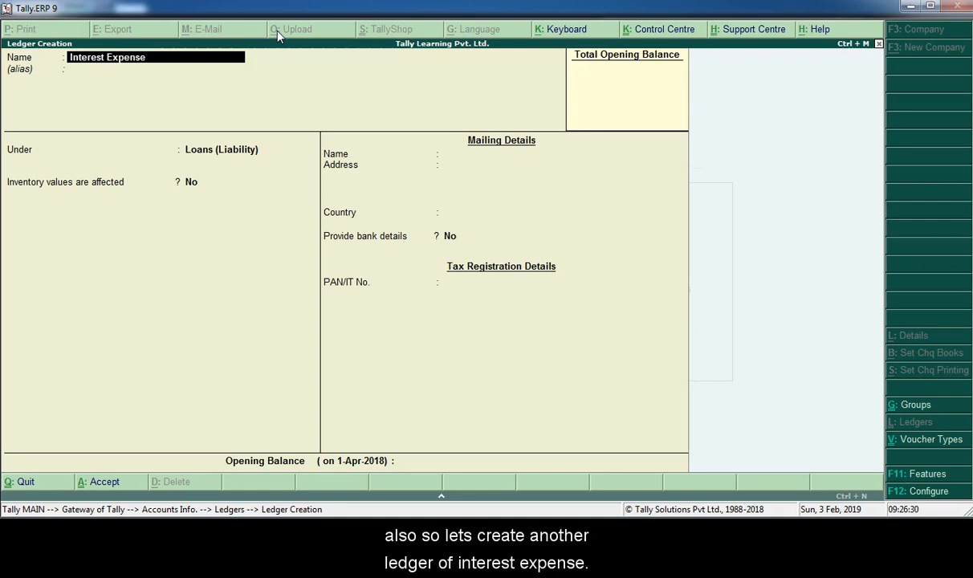
key(Return)
key(Return)
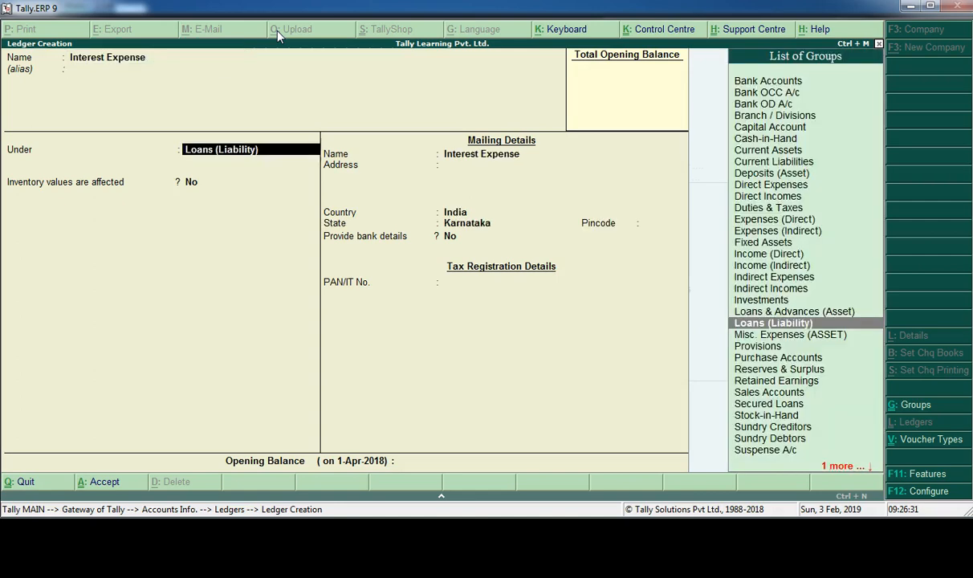
text(Indi)
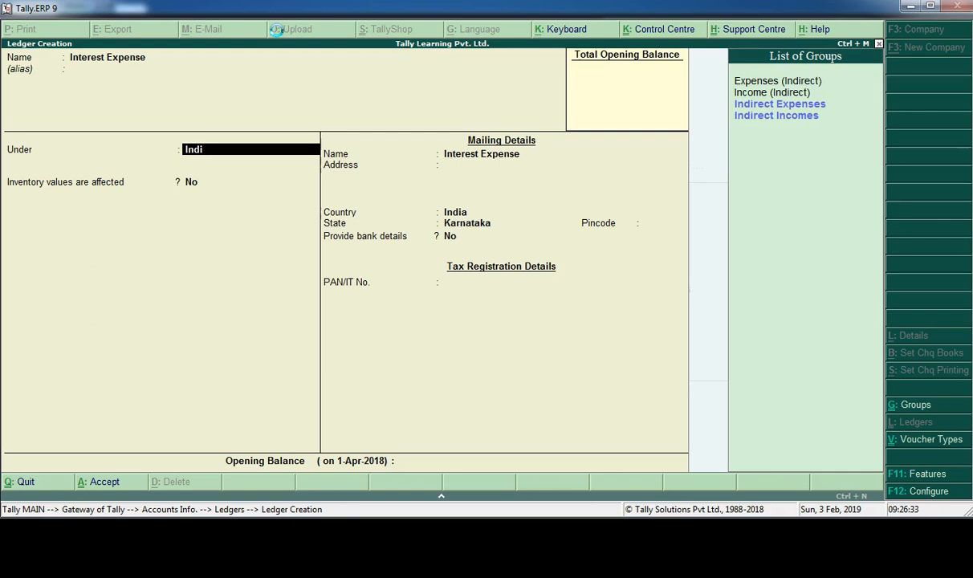
key(Return)
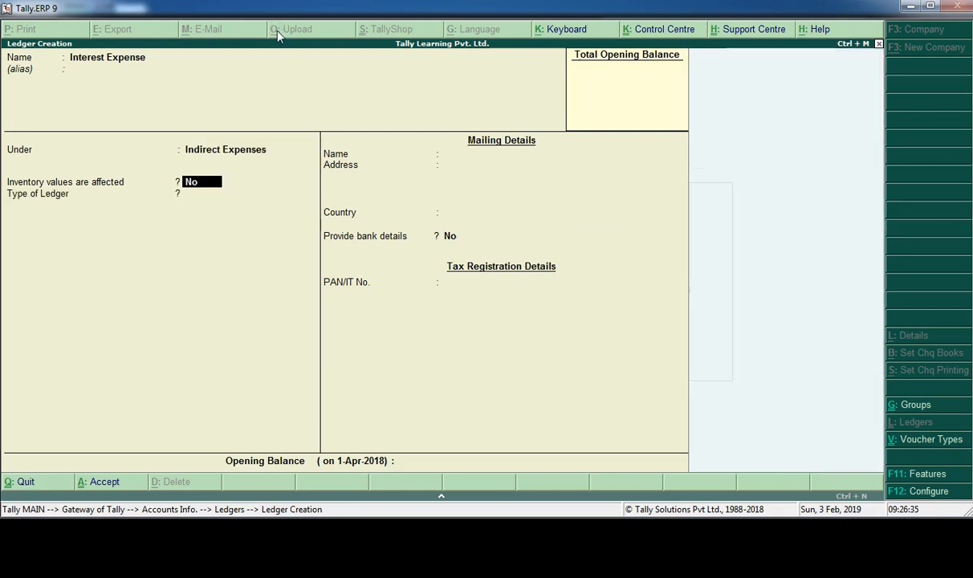
key(Return)
key(Return)
key(Return)
key(Return)
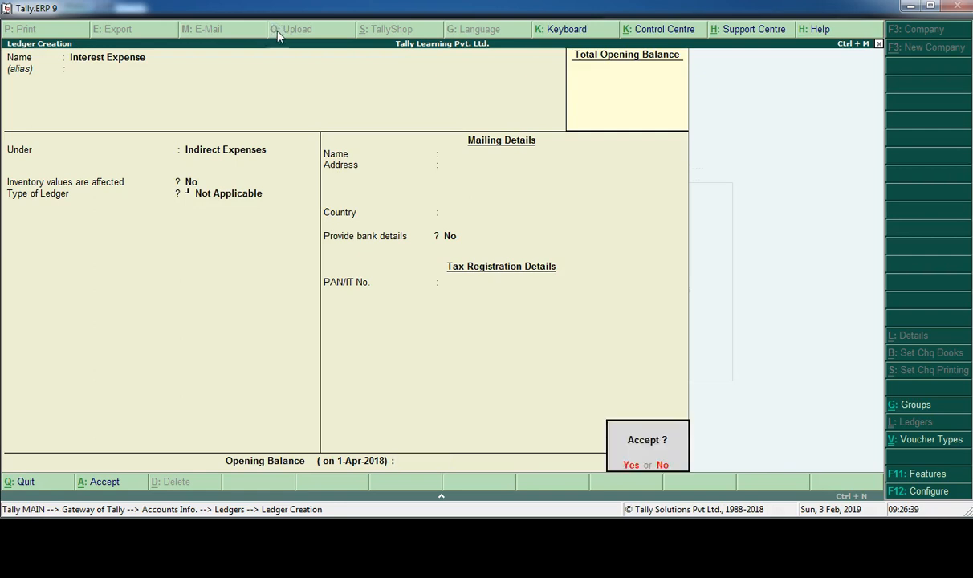
key(Return)
- Name the next ledger Interest Income and place it under the Indirect Incomes group
text(Interest I)
key(BackSpace)
text(Income)
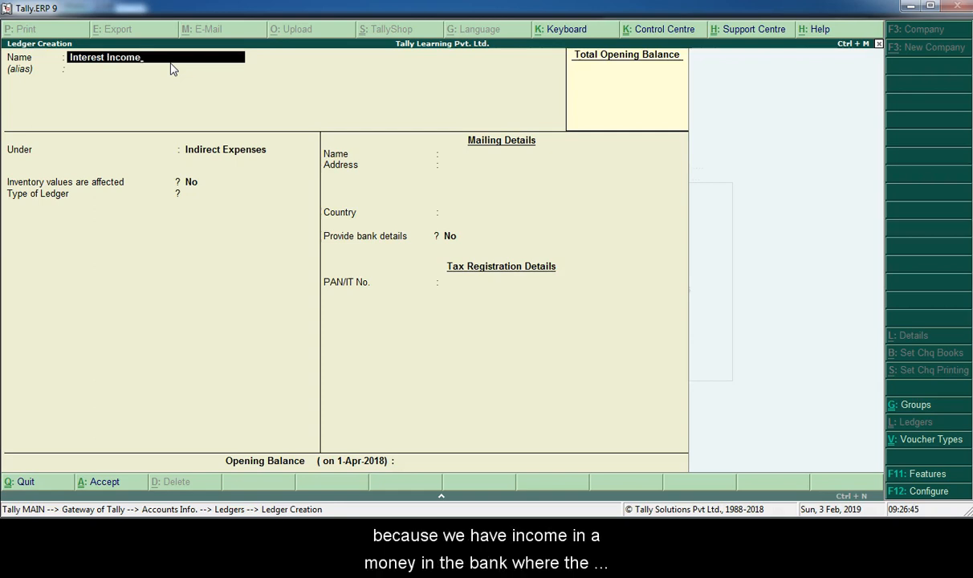
key(Return)
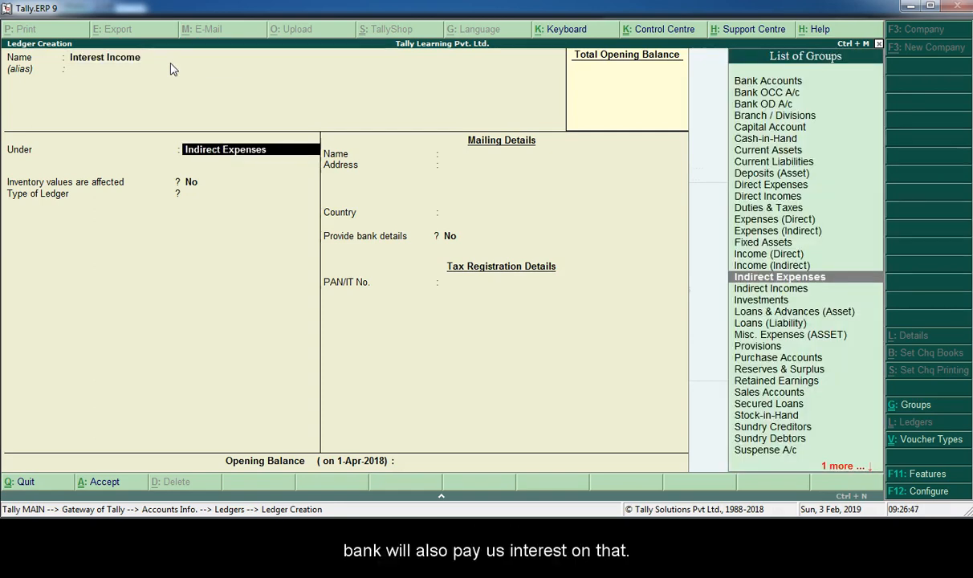
text(Incom)
key(Down)
key(Down)
text(me)
key(Down)
key(Return)
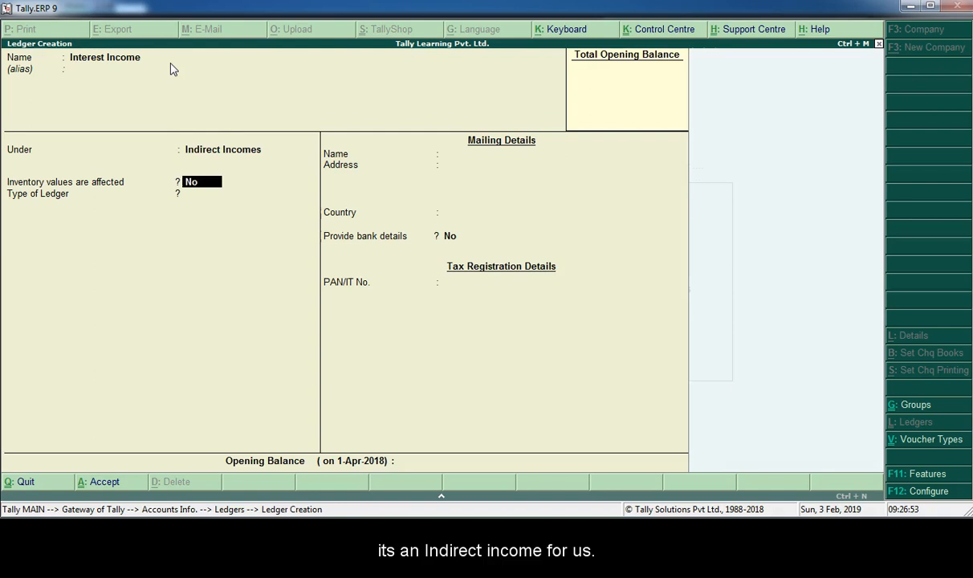
- Keep inventory values affected at No for the interest income ledger and save it without an opening balance
key(Return)
key(Return)
key(Return)
key(Return)
key(Return)
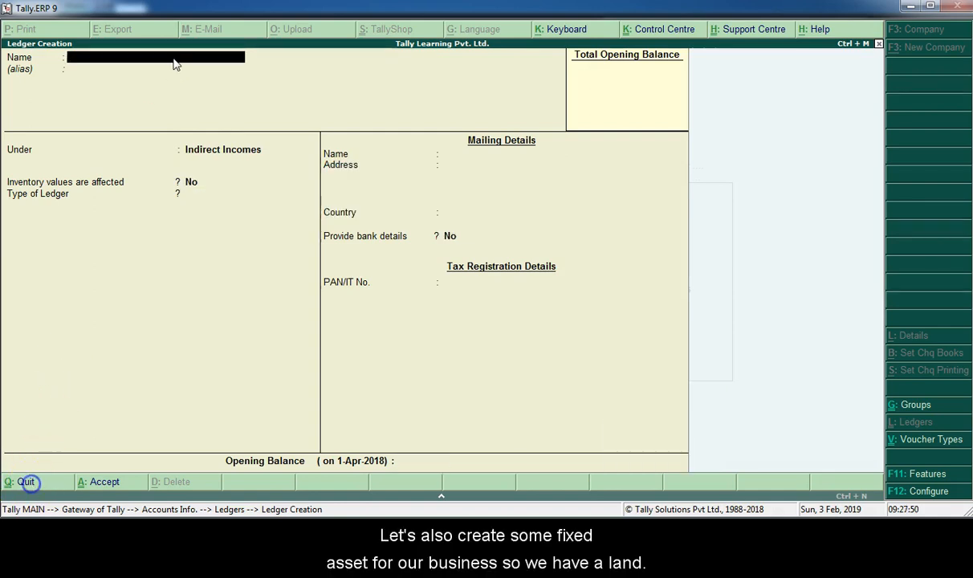
- Name the new ledger Land and place it under the Fixed Assets group
text(Land)
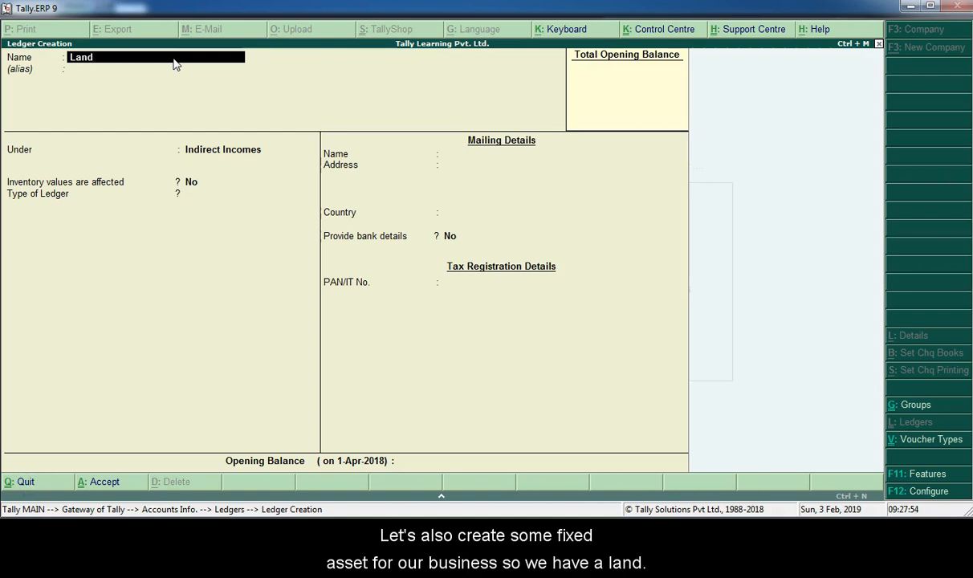
key(Return)
key(Return)
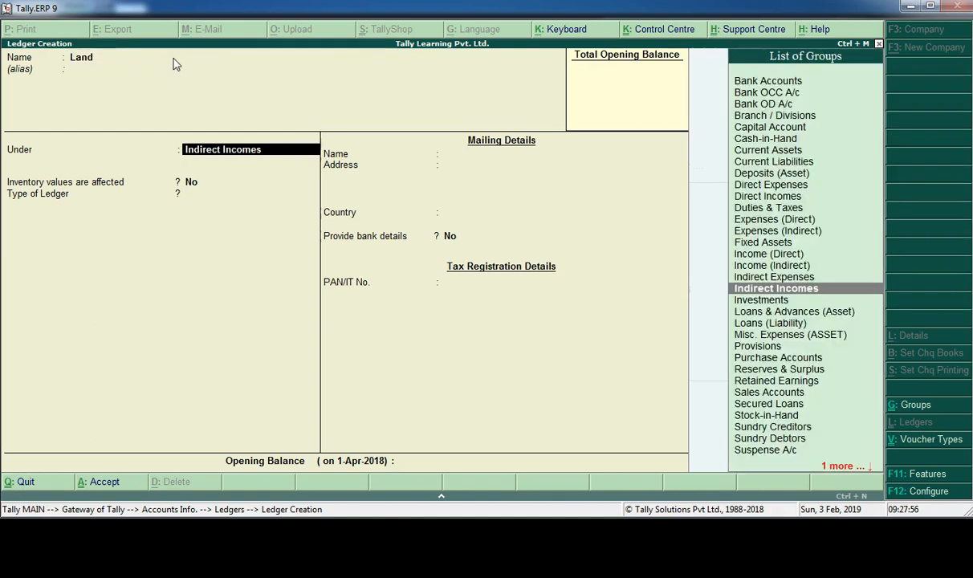
text(Fi)
key(BackSpace)
key(BackSpace)
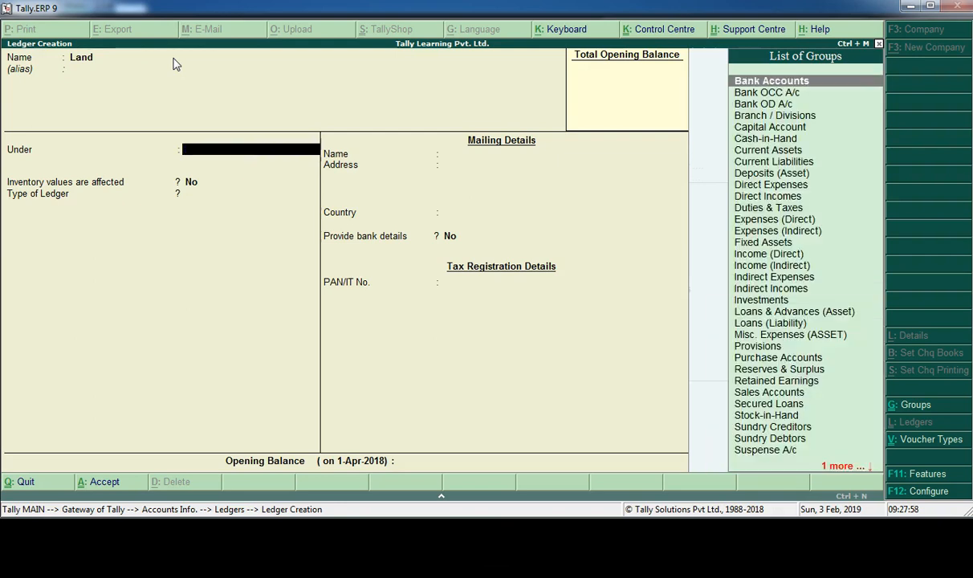
text(fix)
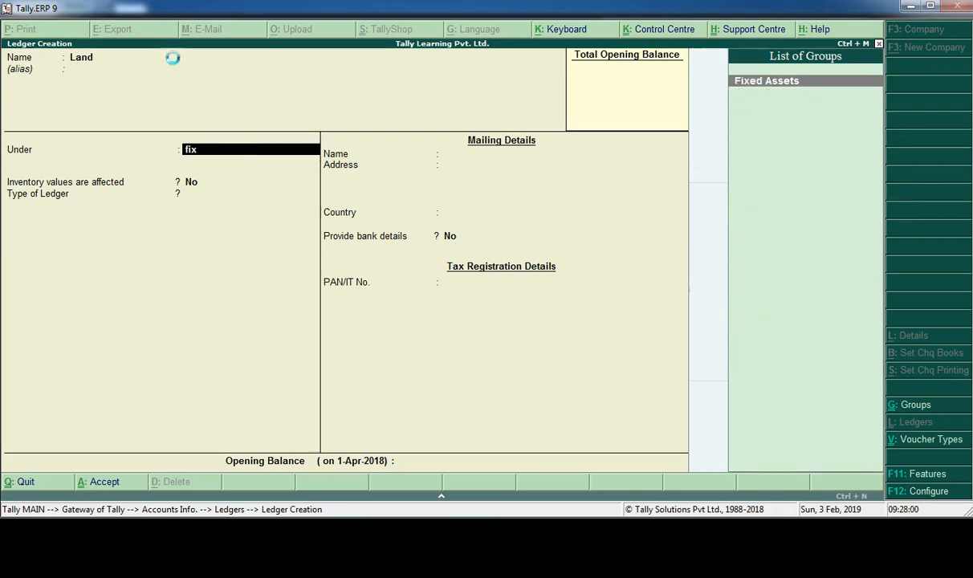
key(Return)
- Keep the Land ledger's inventory setting at No and its India and Karnataka mailing details, and save it without an opening balance
key(Return)
key(Return)
key(Return)
key(Return)
key(Return)
key(Return)
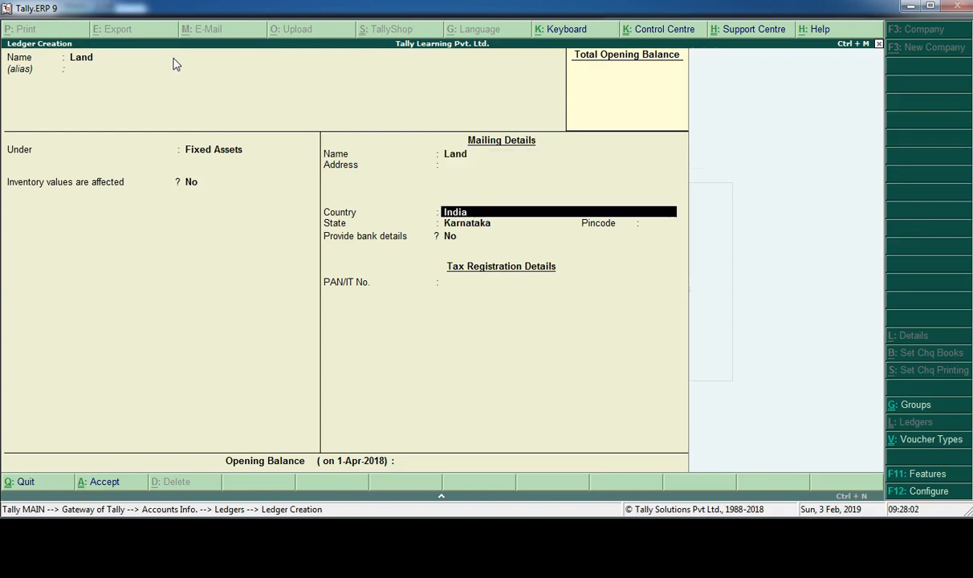
key(Return)
key(Return)
key(Return)
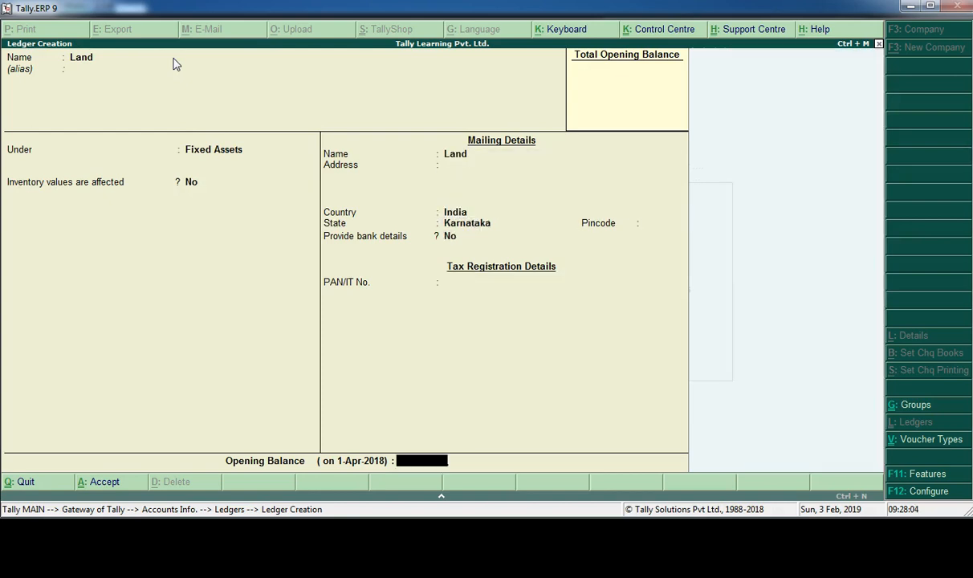
- Create a Building ledger under the Fixed Assets group with inventory values affected at No and no opening balance
key(Return)
text(Building)
key(Return)
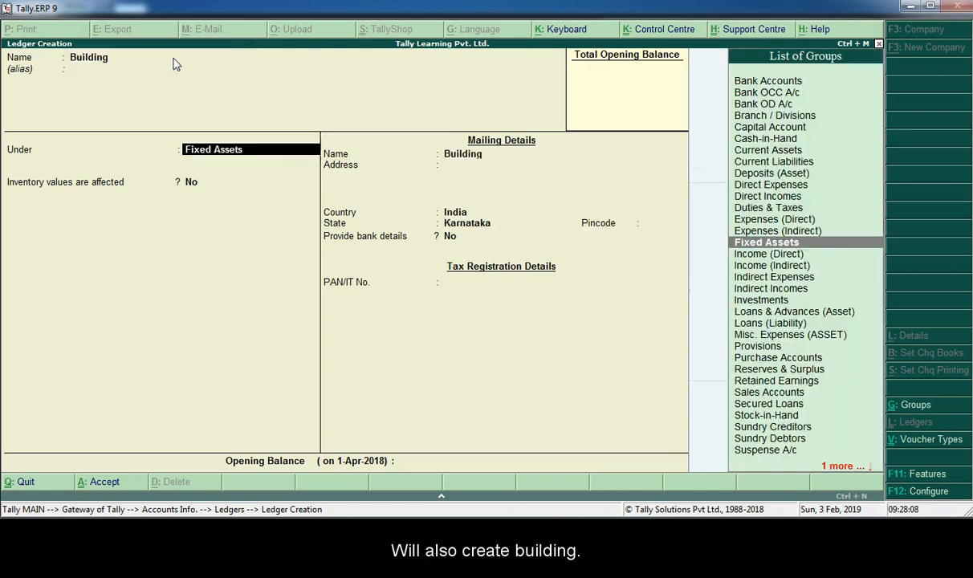
key(Return)
key(Return)
key(Return)
key(Return)
key(Return)
key(Return)
key(Return)
key(Return)
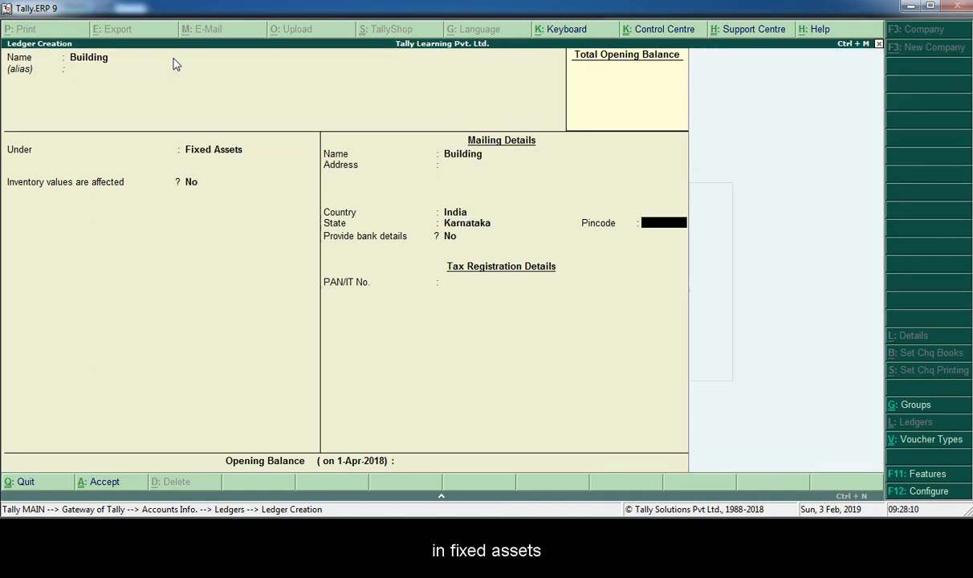
key(Return)
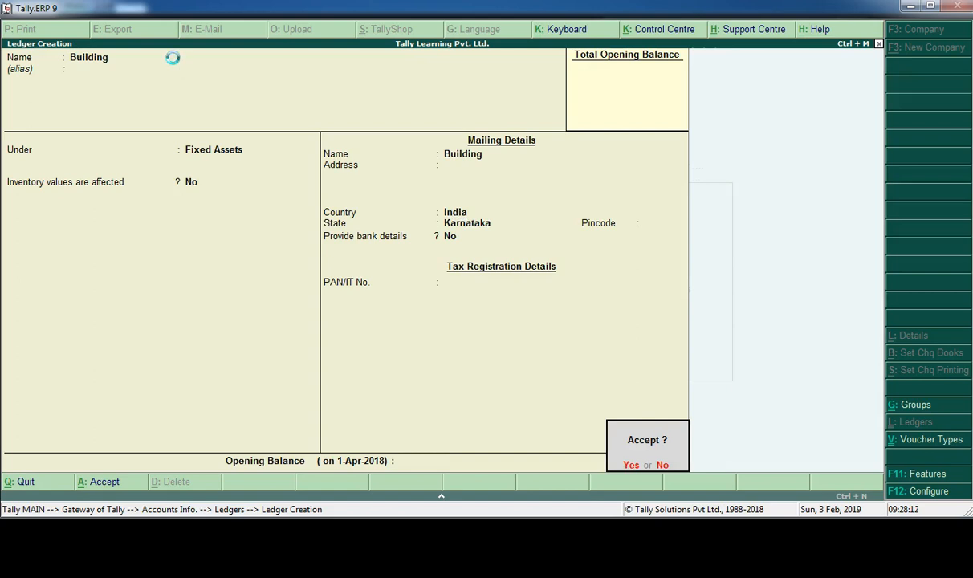
- Name the next ledger Depreciation and place it under the Indirect Expenses group
key(Return)
text(Dpreciation)
key(BackSpace)
key(BackSpace)
key(BackSpace)
key(BackSpace)
key(BackSpace)
key(BackSpace)
key(BackSpace)
key(BackSpace)
key(BackSpace)
key(BackSpace)
text(epreciation)
key(Return)
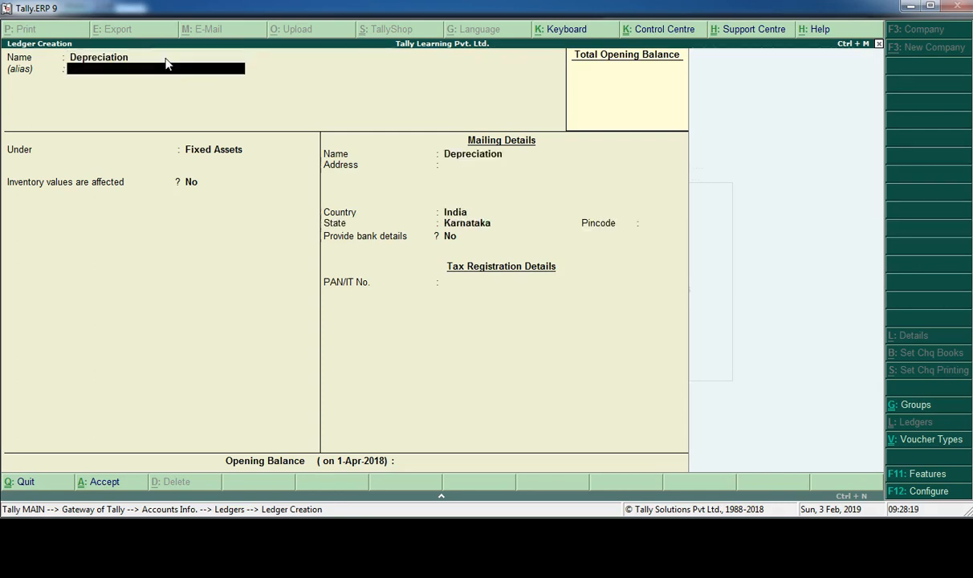
key(Return)
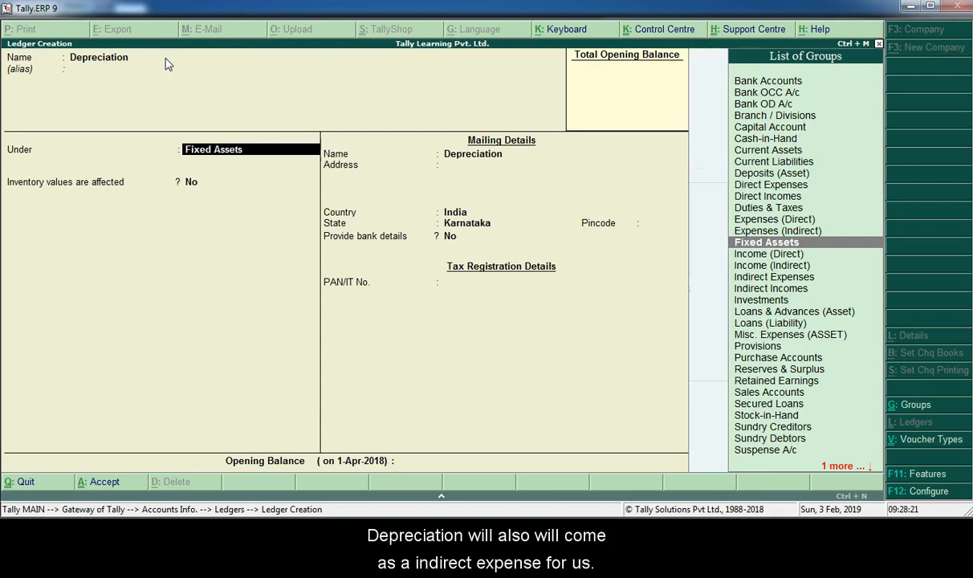
click(767, 253)
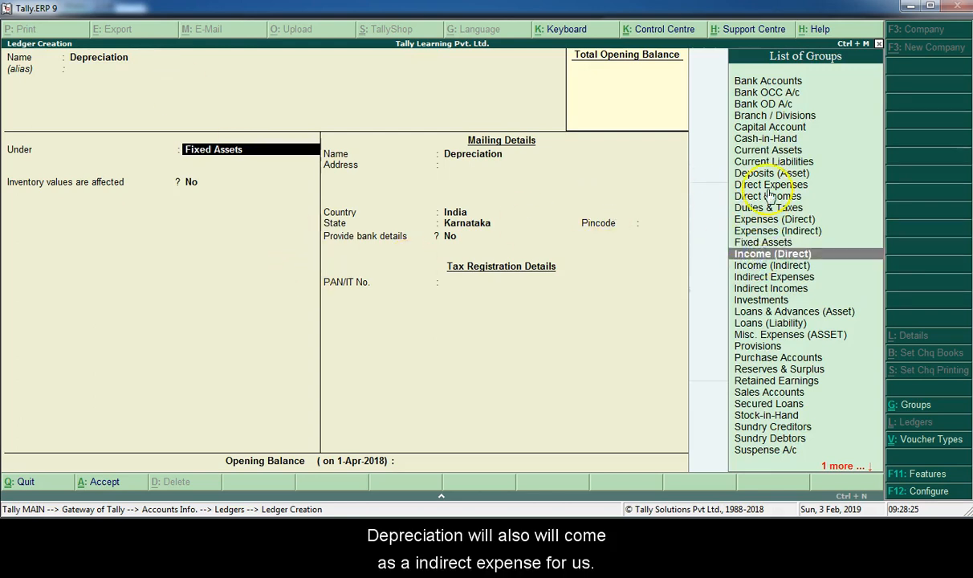
click(761, 277)
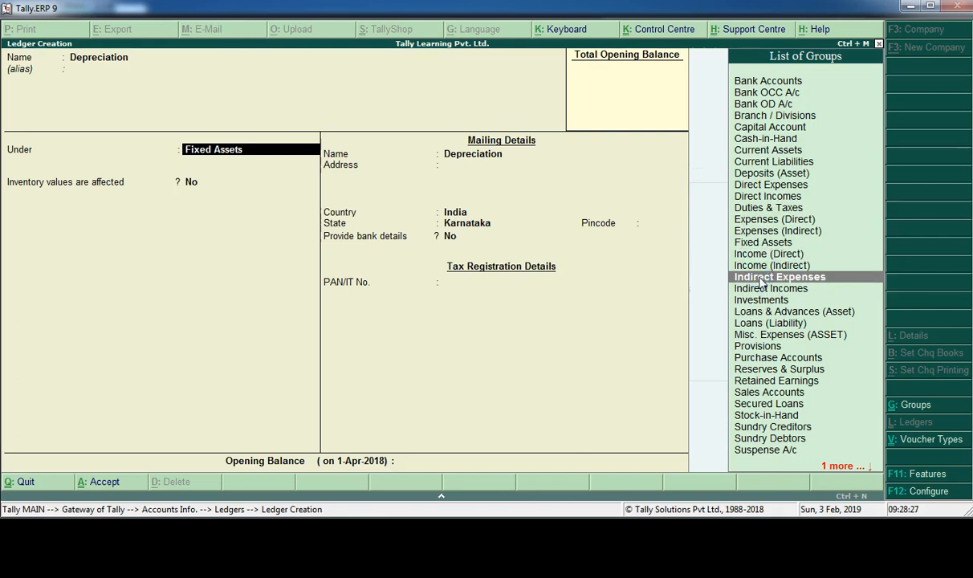
key(Return)
- Save the Depreciation ledger with inventory values affected at No, type Not Applicable and no opening balance, and quit ledger creation
key(Return)
key(Return)
key(Return)
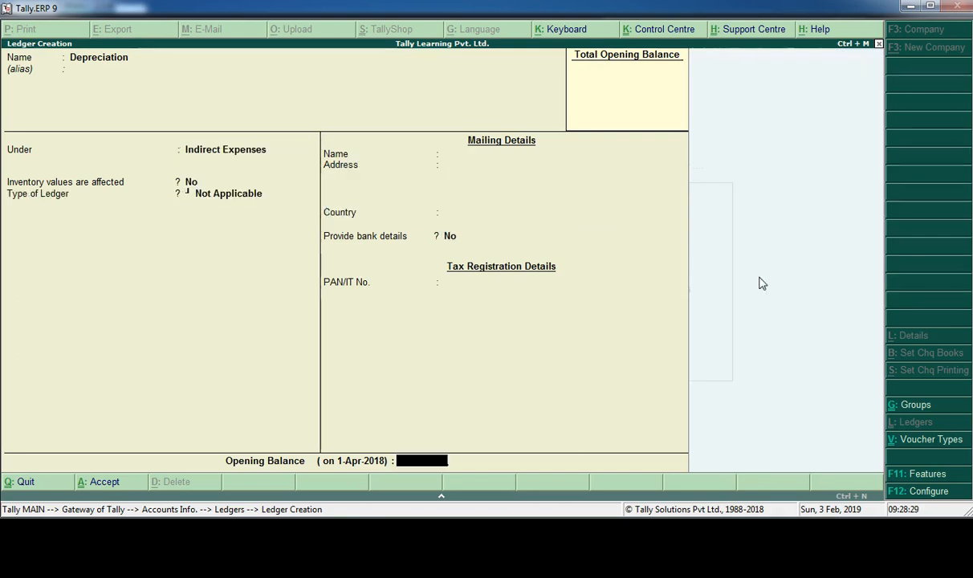
key(Return)
key(Return)
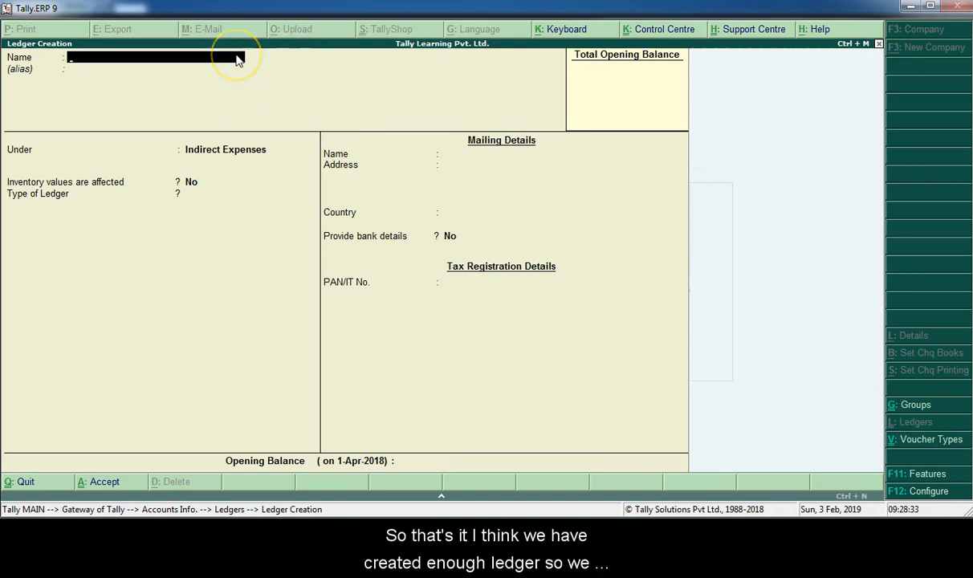
key(Escape)
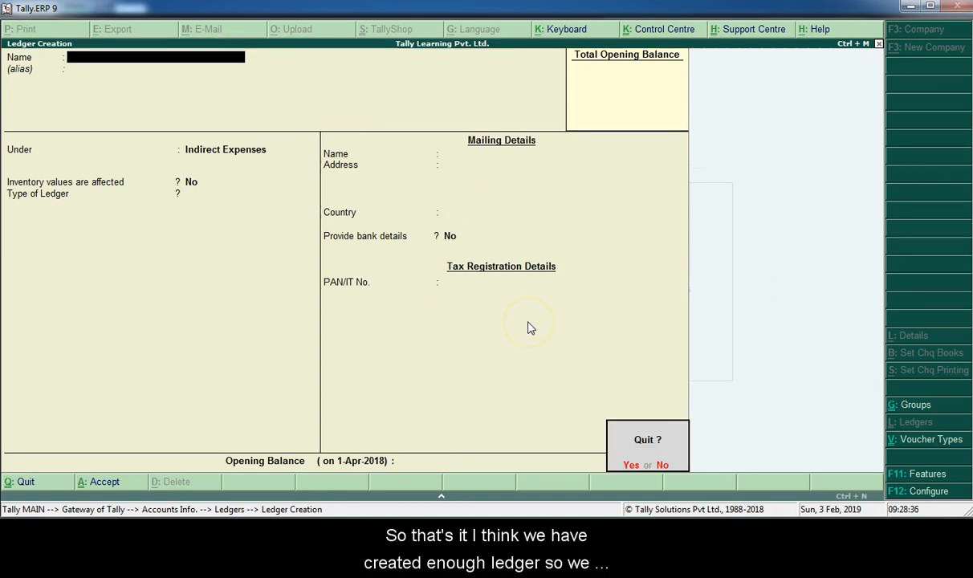
key(Return)
- Review the company's single ledgers in display mode, including the Profit & Loss A/c, and leave the list
key(Down)
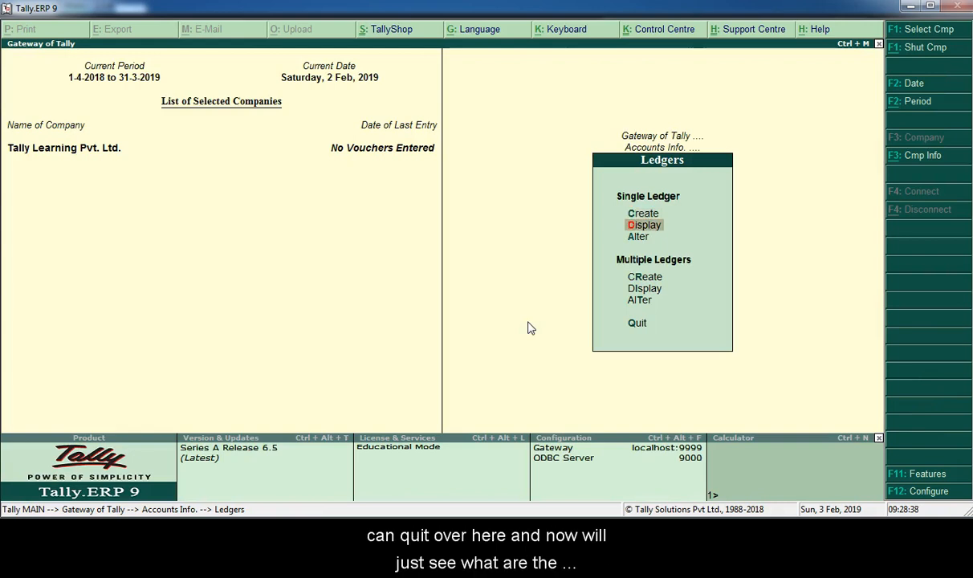
key(Return)
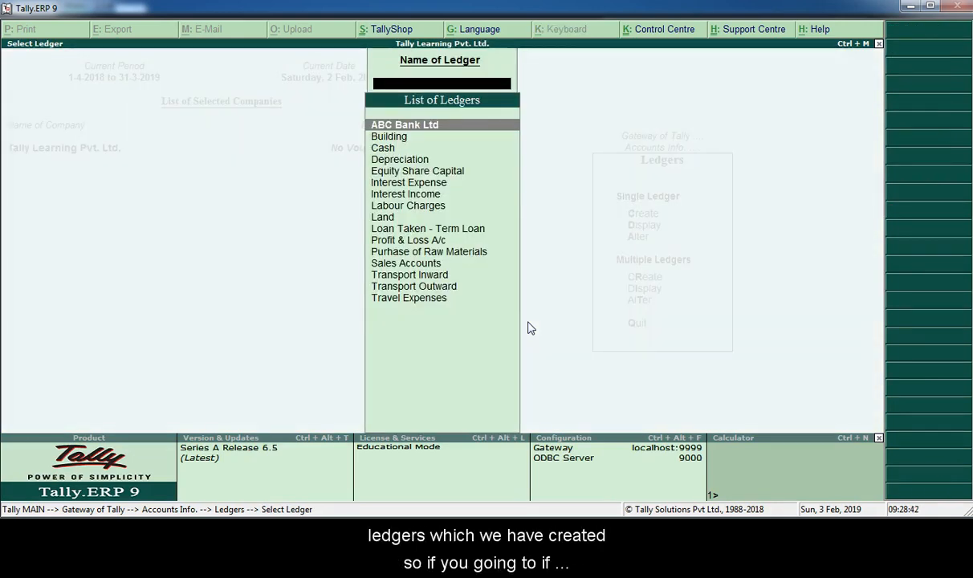
key(Escape)
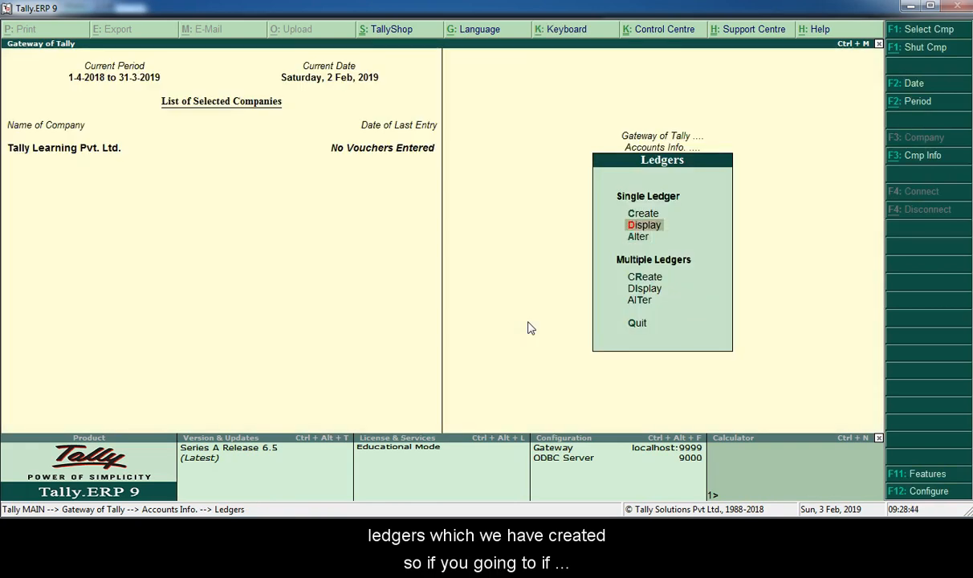
key(Down)
key(Up)
key(Return)
key(Down)
key(Down)
key(Down)
key(Down)
key(Down)
key(Down)
key(Down)
key(Down)
key(Down)
key(Down)
key(Down)
key(Down)
key(Down)
key(Down)
key(Up)
key(Up)
key(Up)
key(Up)
key(Up)
key(Up)
key(Up)
key(Up)
key(Up)
key(Up)
key(Up)
key(Down)
key(Down)
key(Down)
key(Down)
key(Down)
key(Down)
key(Down)
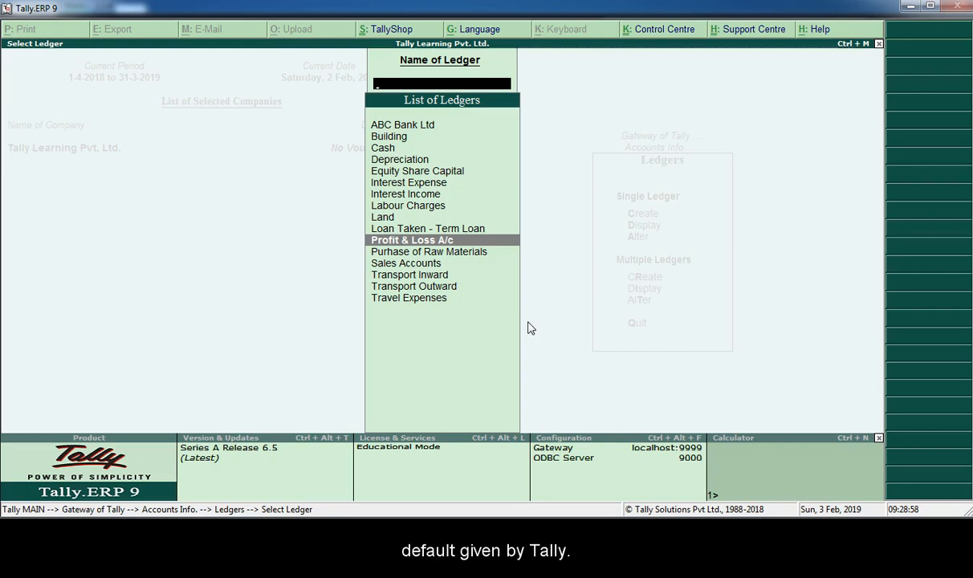
key(Up)
key(Up)
key(Up)
key(Up)
key(Up)
key(Up)
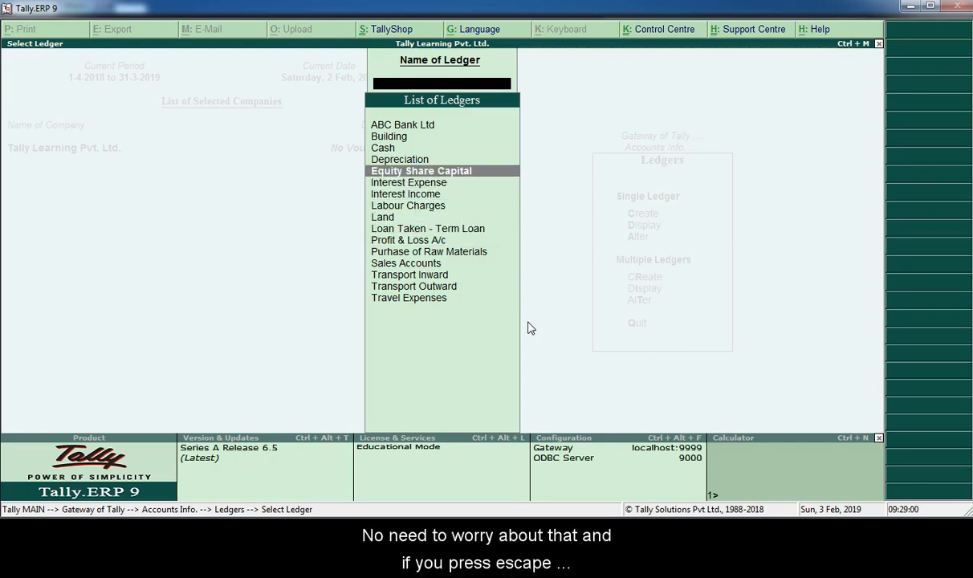
key(Escape)
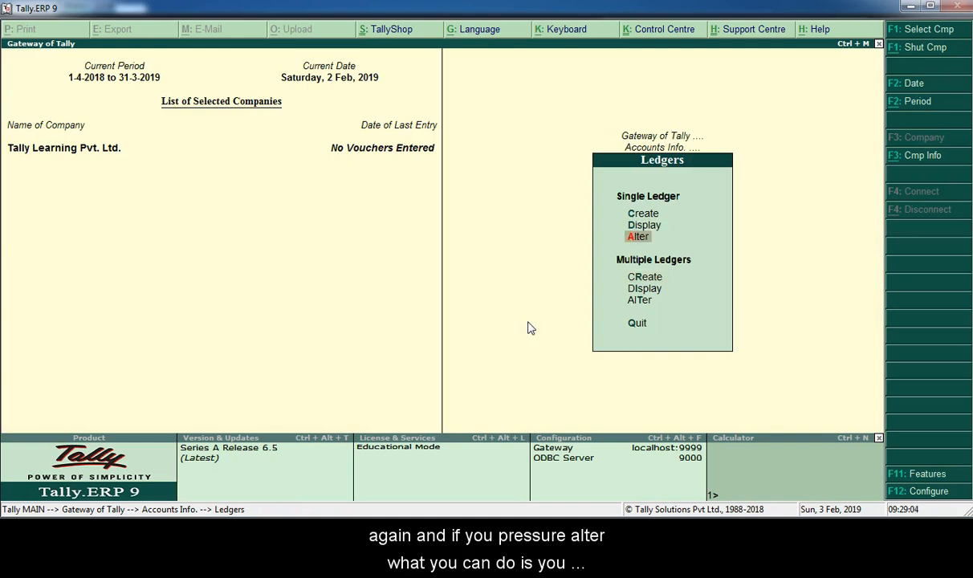
- Look through the ledgers available for alteration and open the ABC Bank Ltd ledger
key(Return)
key(Down)
key(Down)
key(Down)
key(Down)
key(Down)
key(Down)
key(Down)
key(Down)
key(Down)
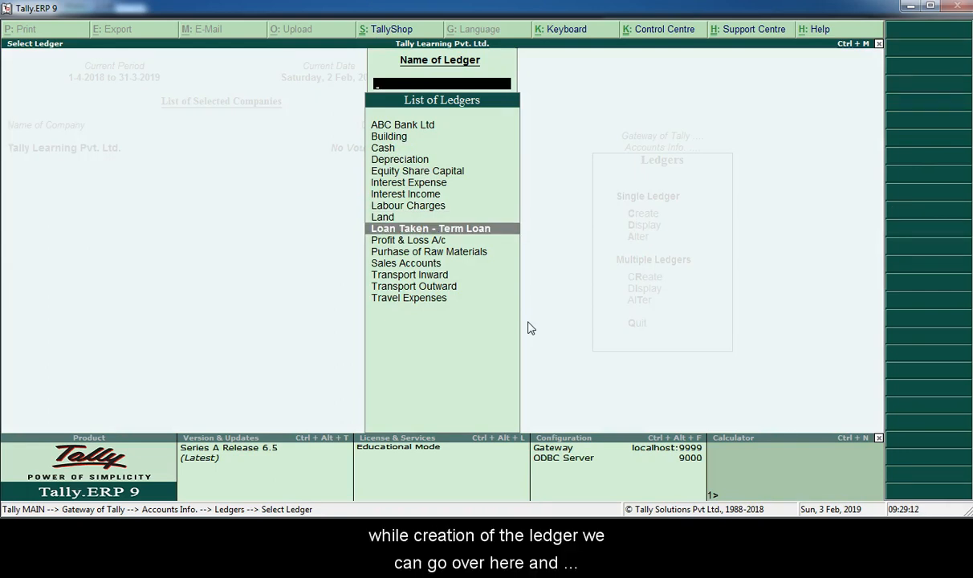
key(Down)
key(Down)
key(Down)
key(Down)
key(Down)
key(Down)
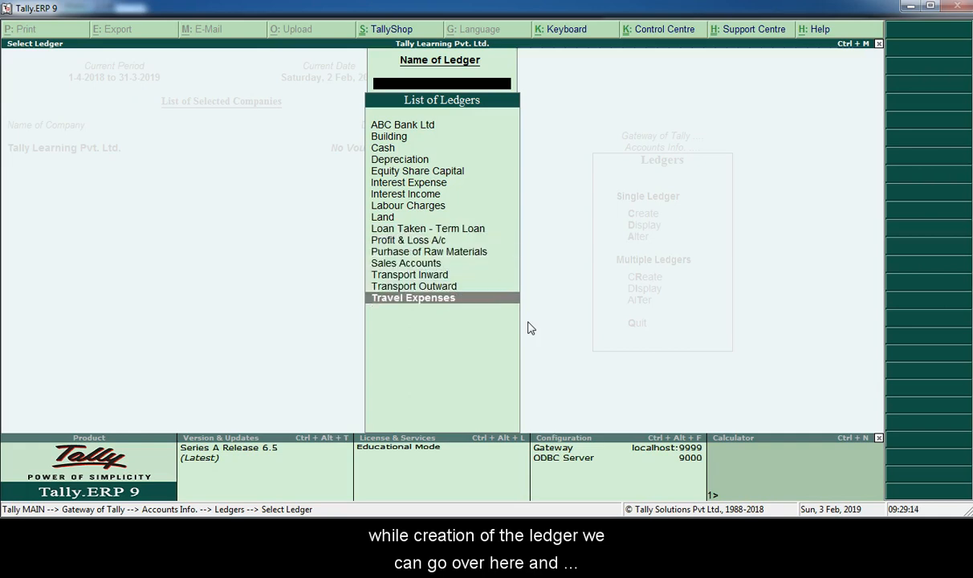
key(Up)
key(Up)
key(Up)
key(Up)
key(Up)
key(Up)
key(Up)
key(Up)
key(Up)
key(Up)
key(Up)
key(Up)
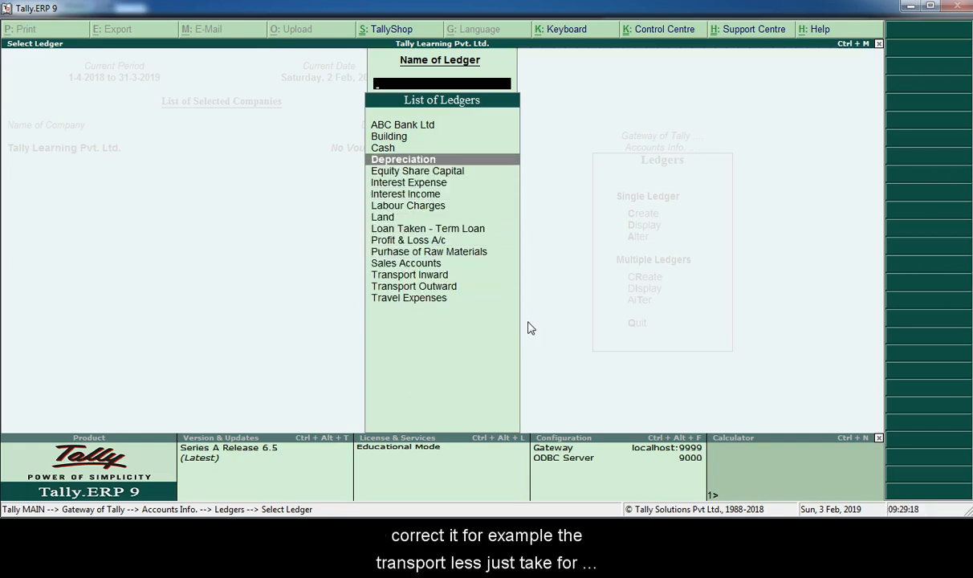
key(Up)
key(Up)
key(Up)
key(Return)
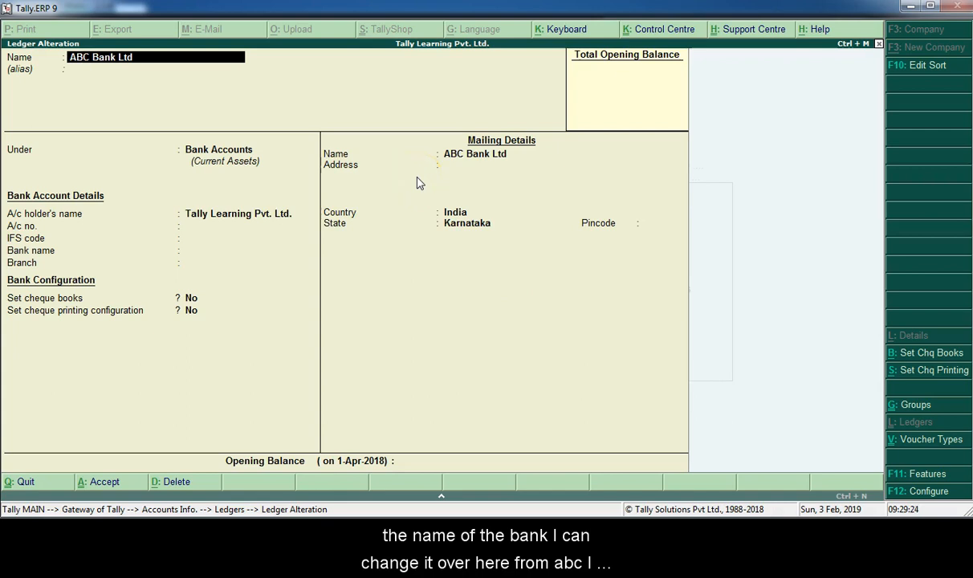
- Try changing the bank ledger's name to ABcdBank Ltd and quit the alteration without saving
text(c)
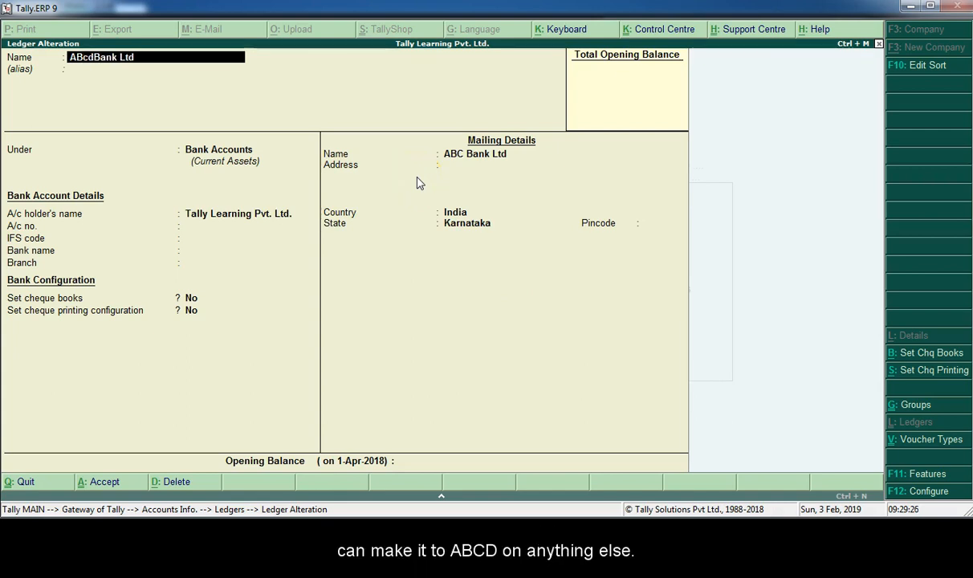
text(d)
key(Escape)
key(Escape)
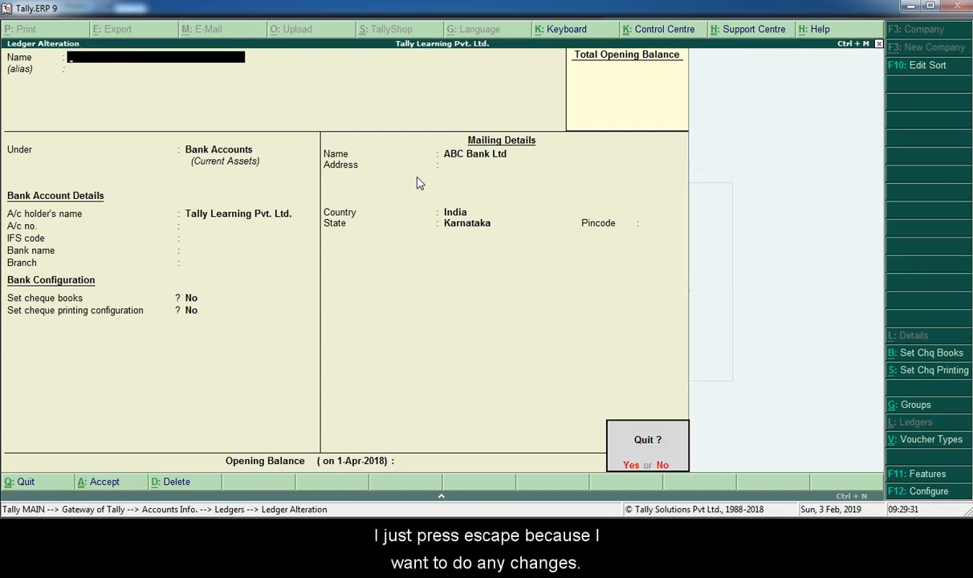
key(n)
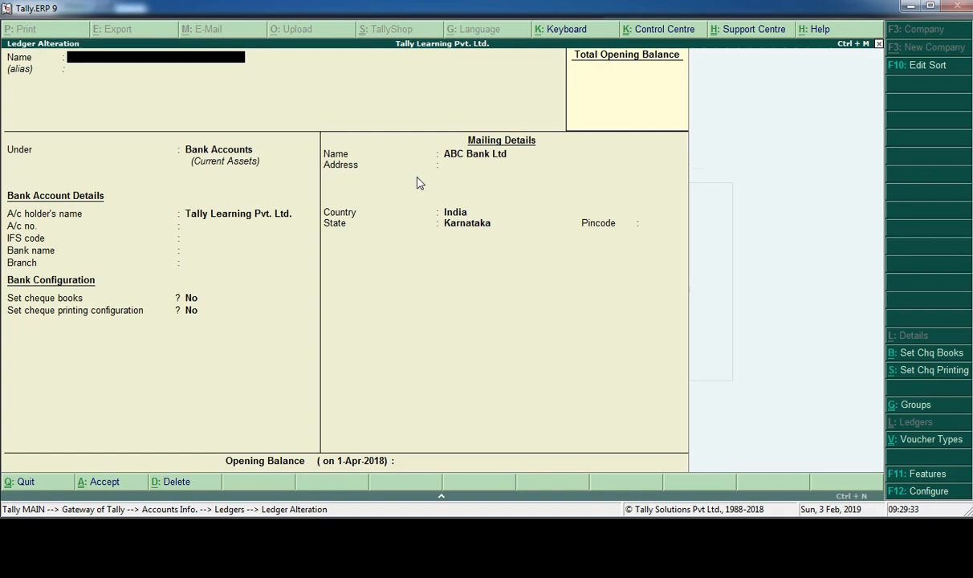
key(Escape)
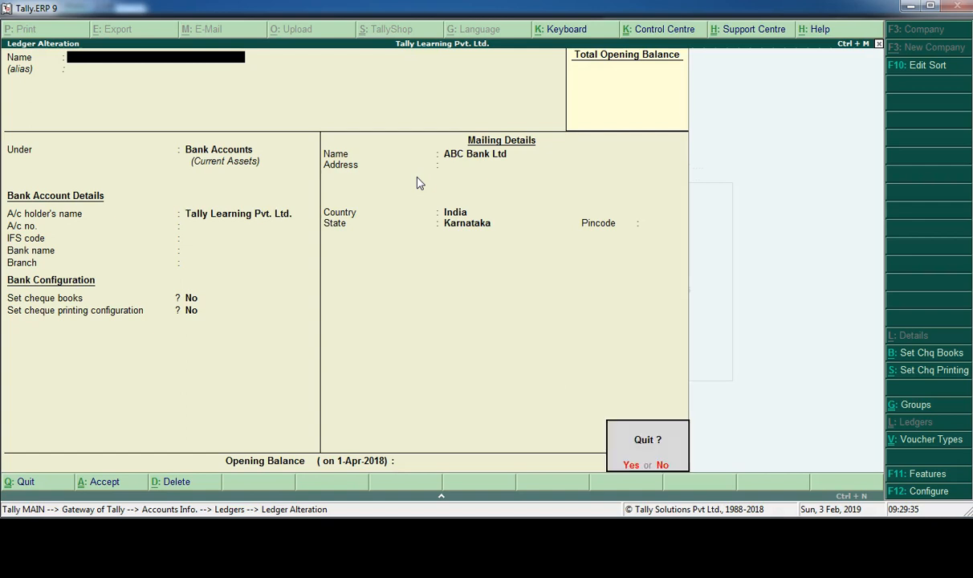
key(y)
- Leave the list of ledgers for alteration and return to the Gateway of Tally
key(Down)
key(Down)
key(Down)
key(Down)
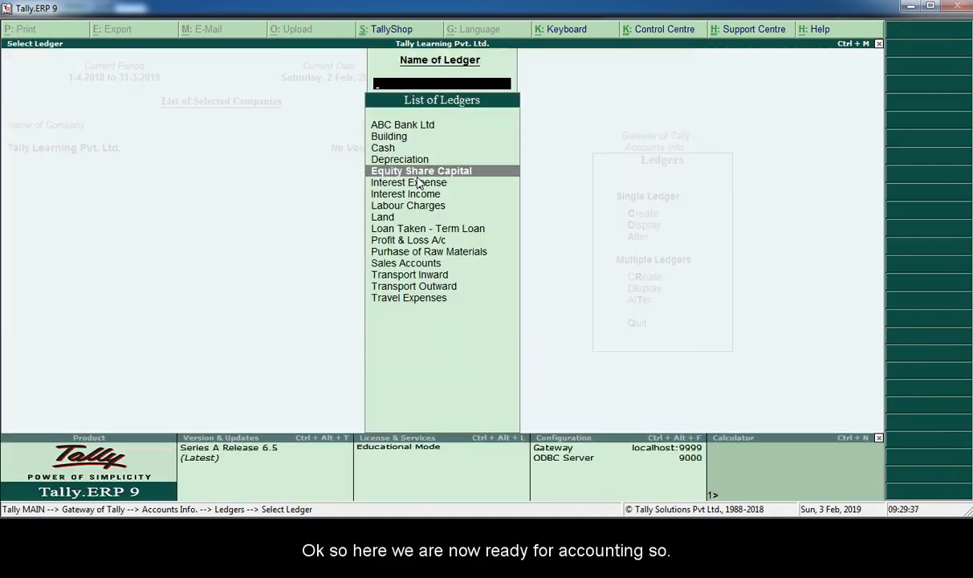
key(Escape)
key(Escape)
key(Escape)
key(Escape)
key(Escape)
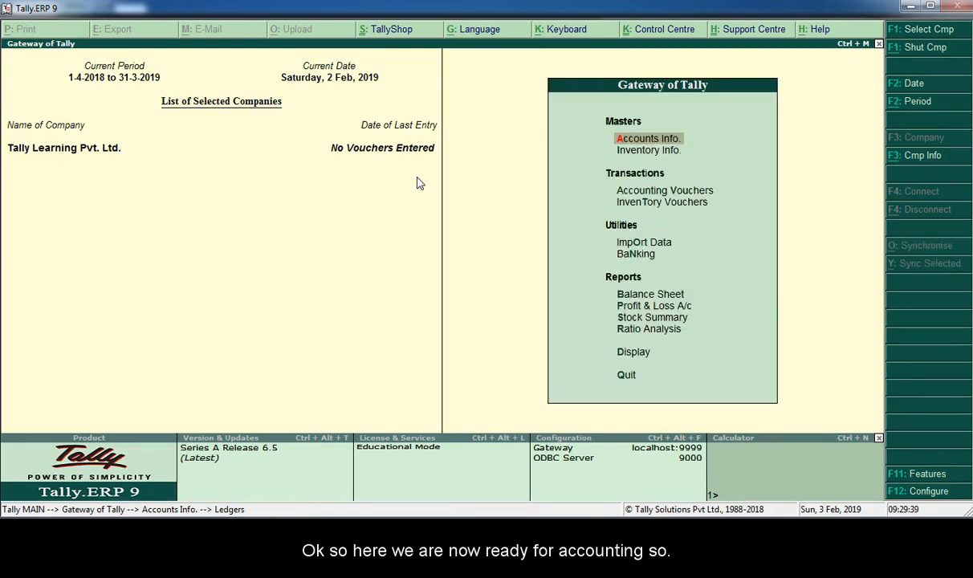